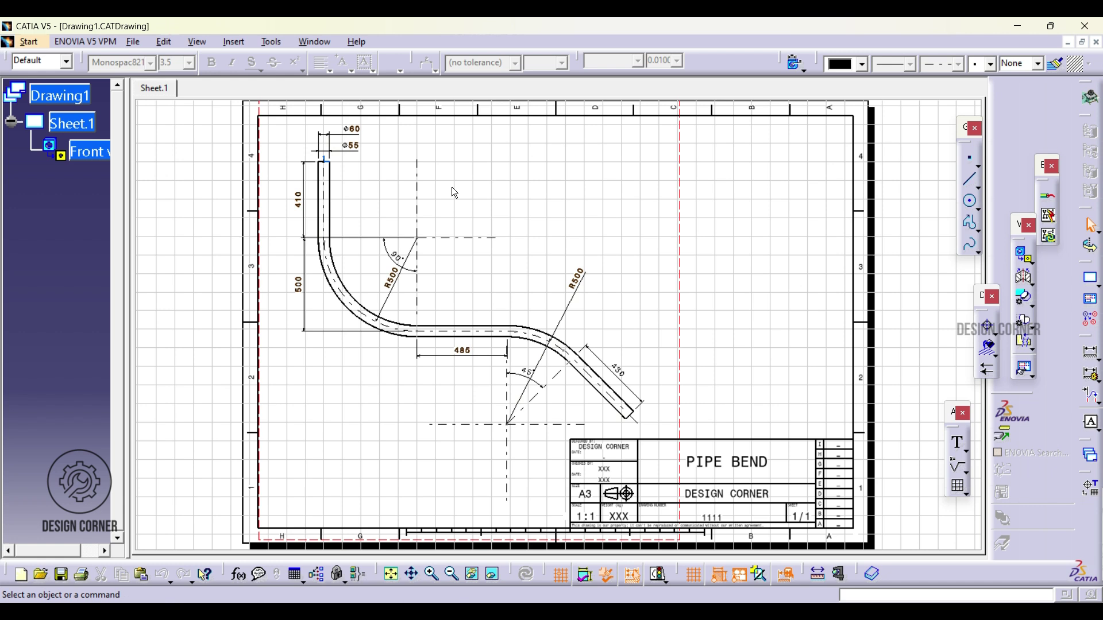
Bring the Part1.CATPart 3D pipe model to the front from the Window list.
left_click(311, 41)
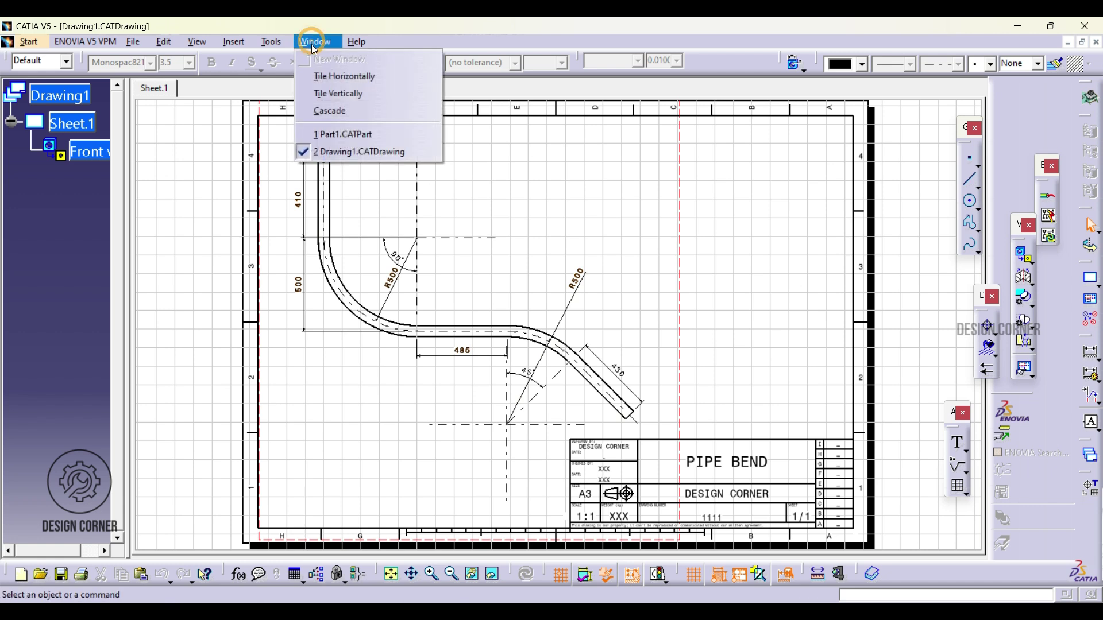
left_click(345, 134)
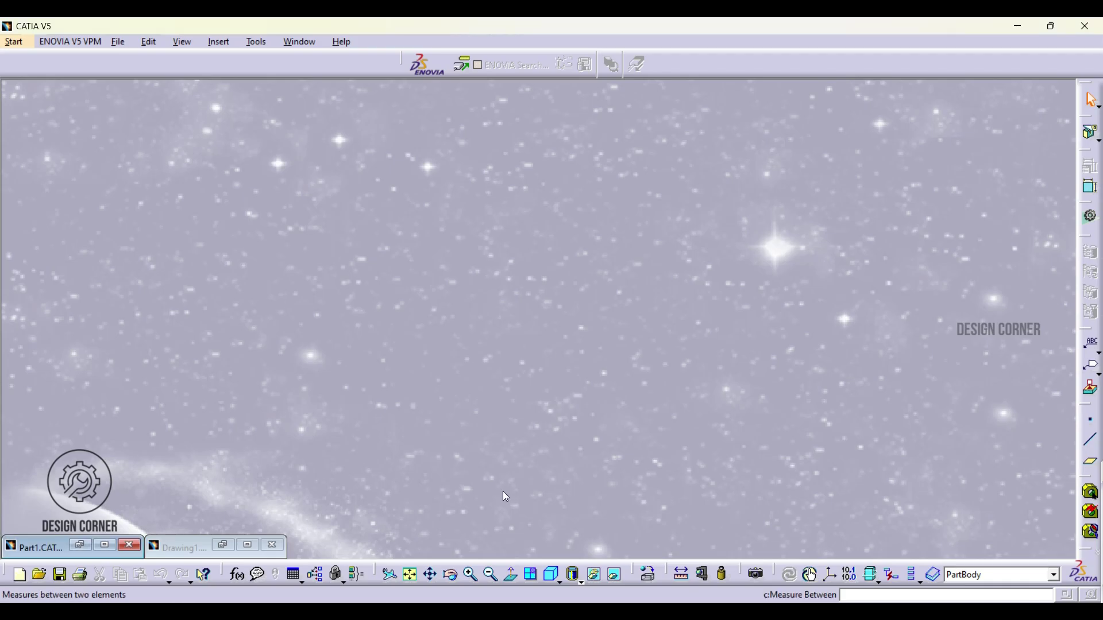
Cancel measuring and start a new Part Design part, entering the name PIPE BEND.
key("Escape")
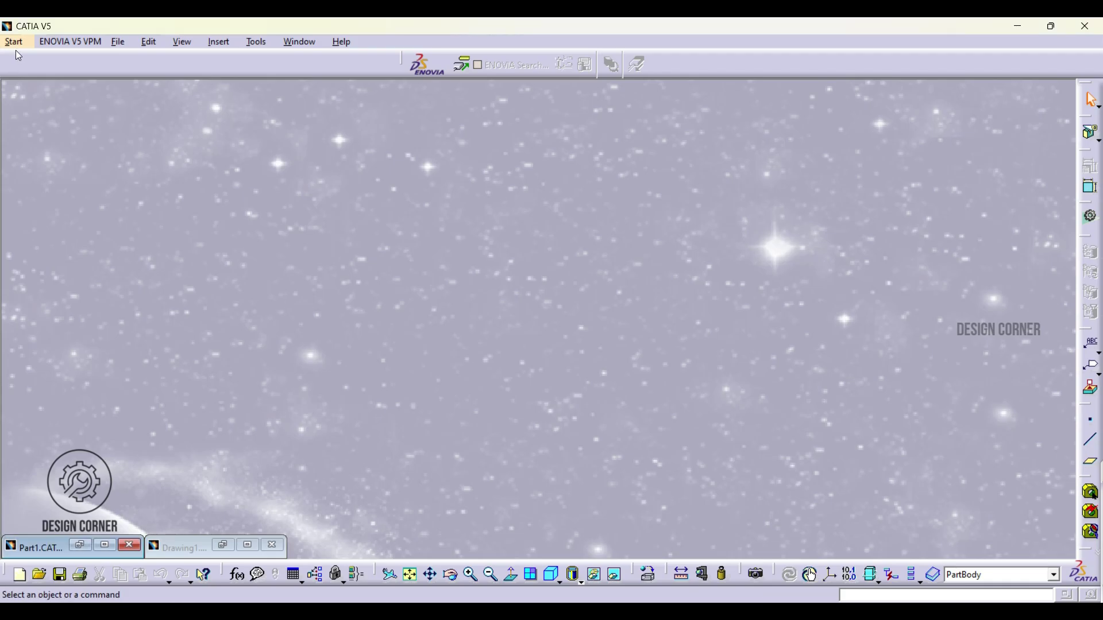
left_click(16, 44)
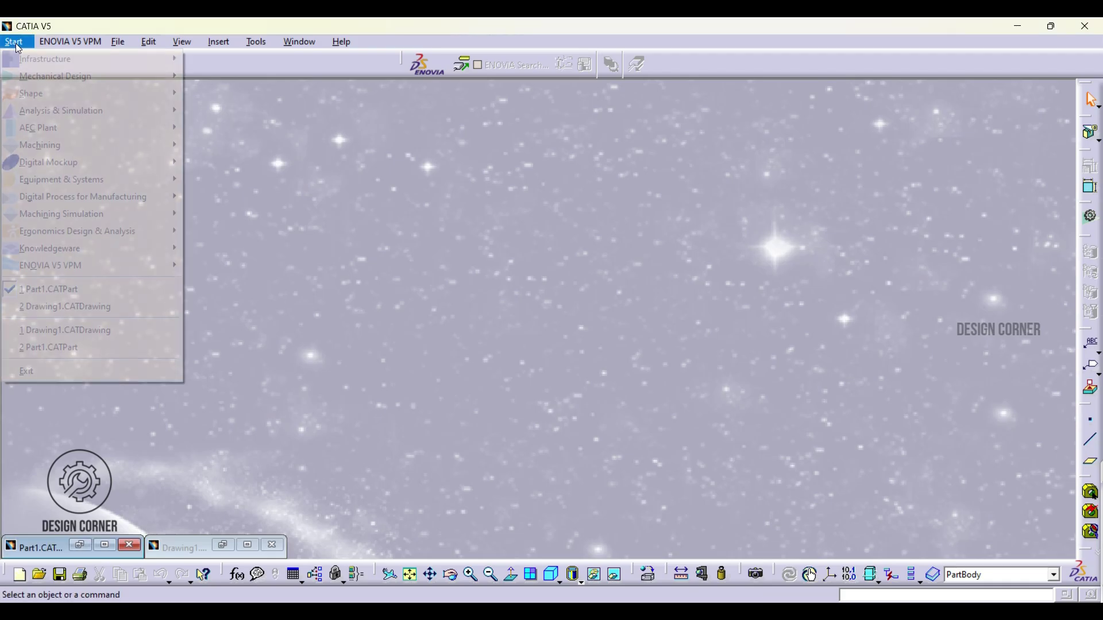
mouse_move(44, 79)
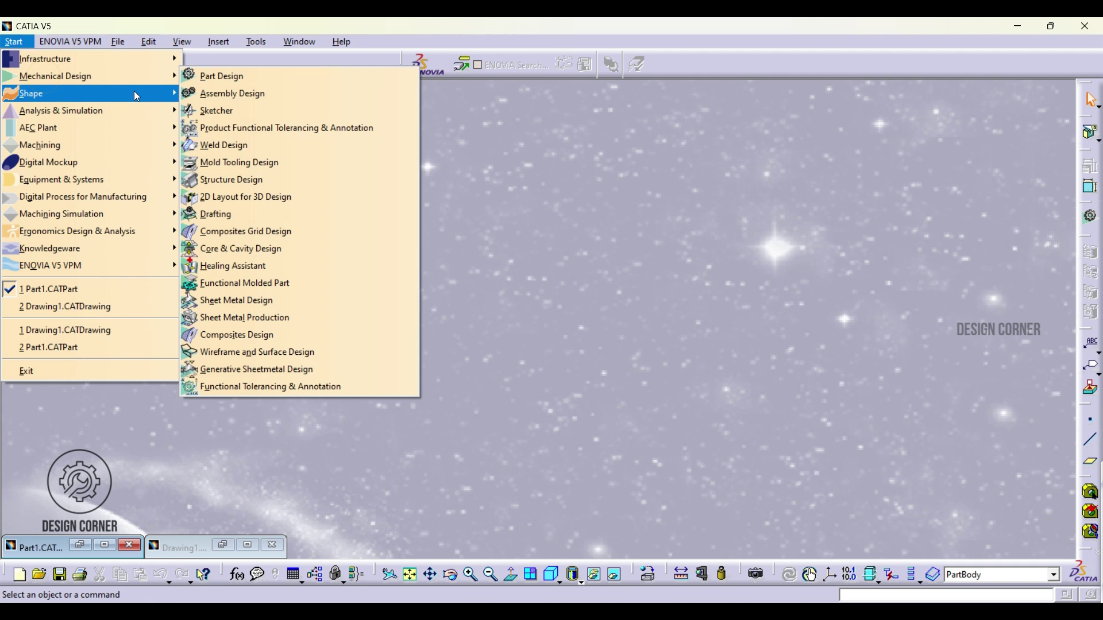
left_click(205, 79)
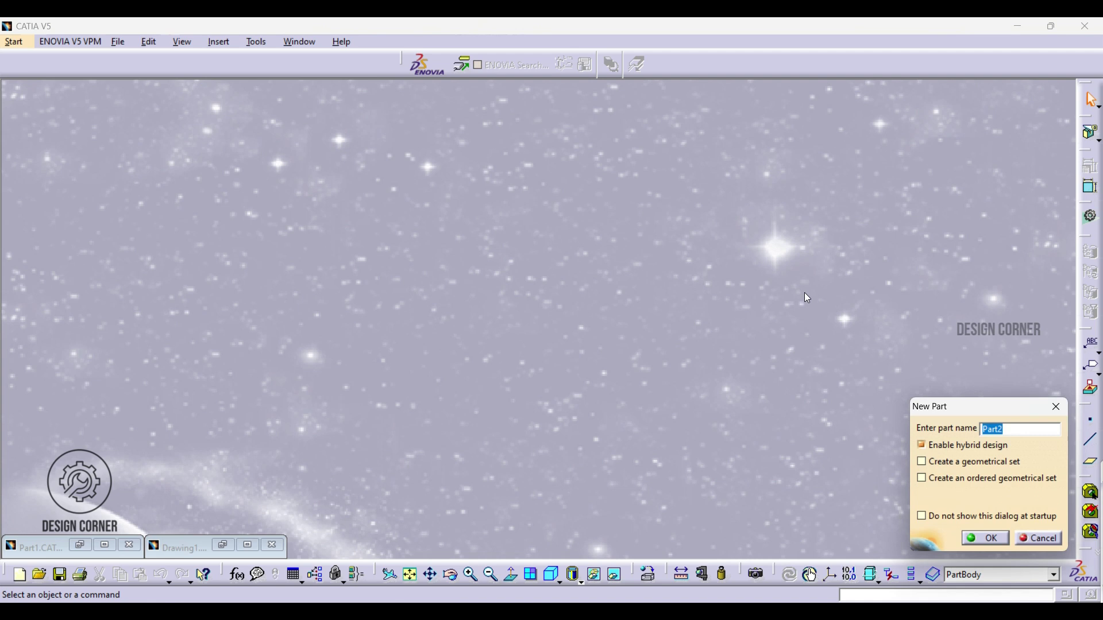
type("Pl")
Confirm the PIPE BEND part and open a new sketch on the yz plane.
left_click(985, 539)
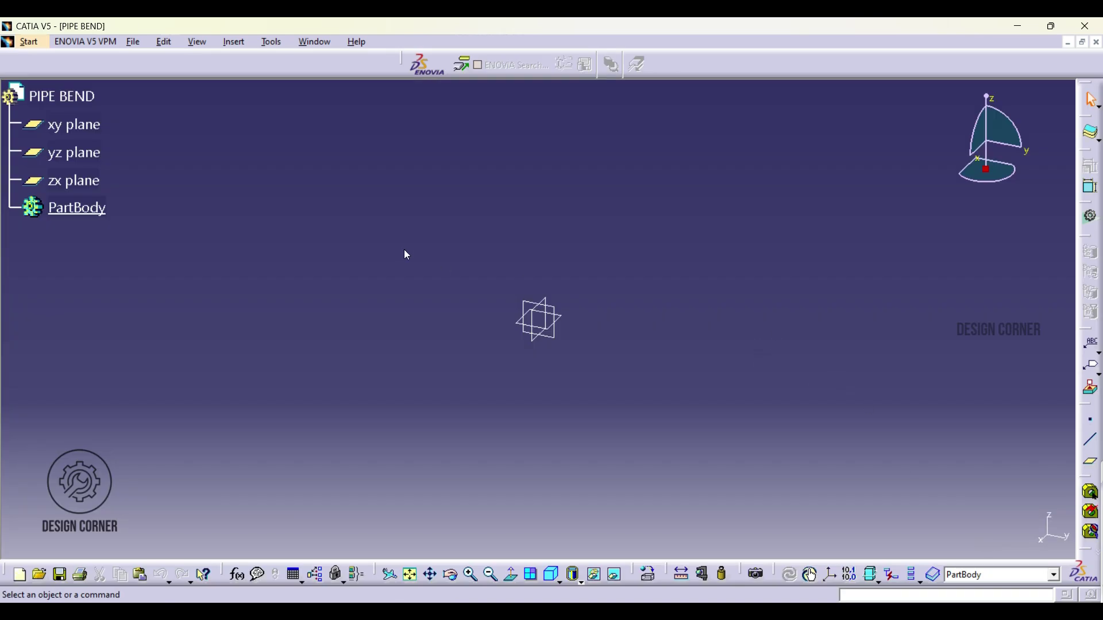
left_click(102, 153)
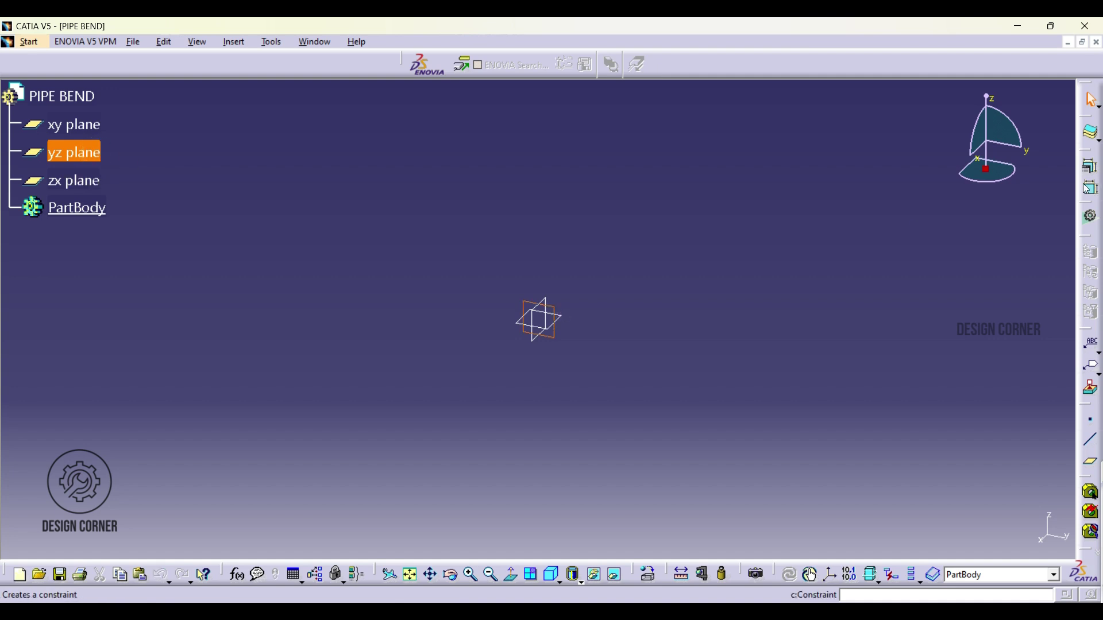
left_click_drag(1087, 151, 887, 110)
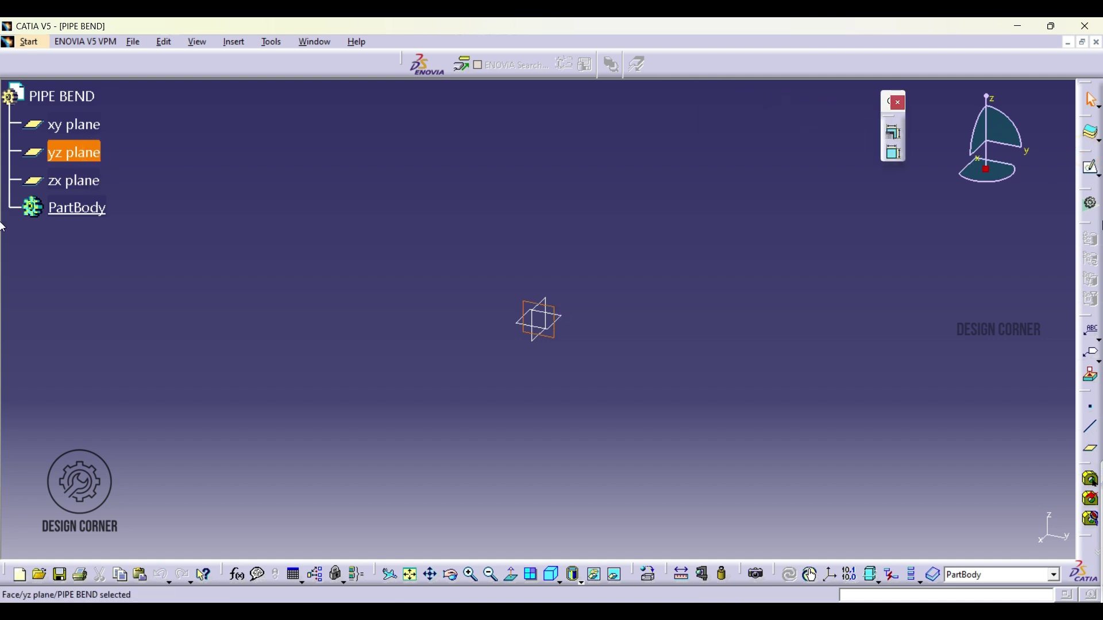
left_click(1085, 170)
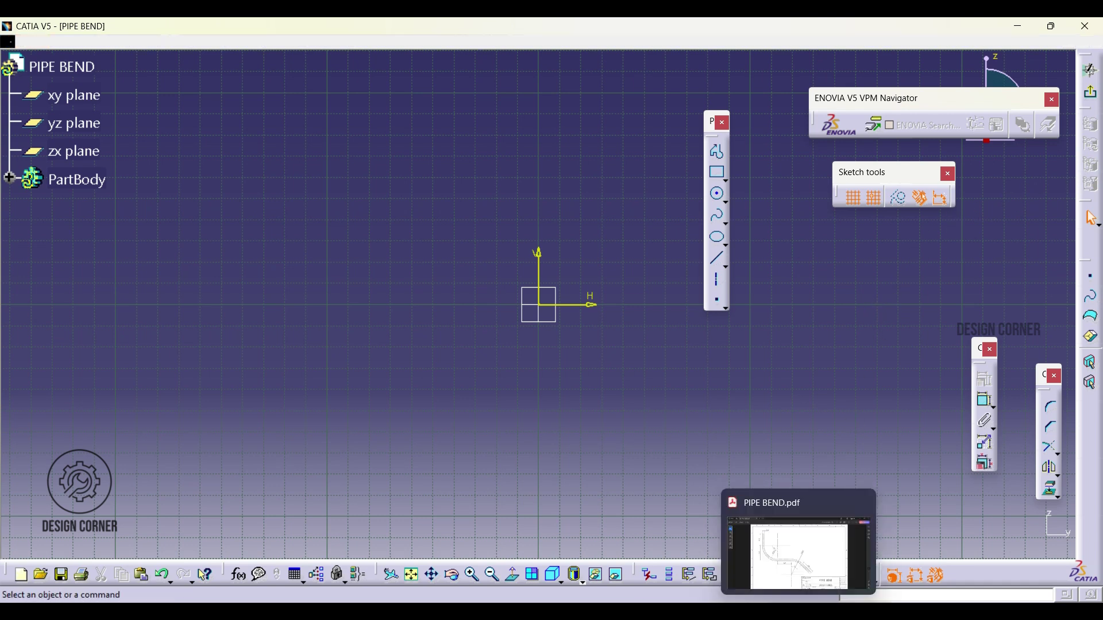
Bring up the PIPE BEND.pdf drawing to read the 410 and 500 straight lengths.
left_click(799, 545)
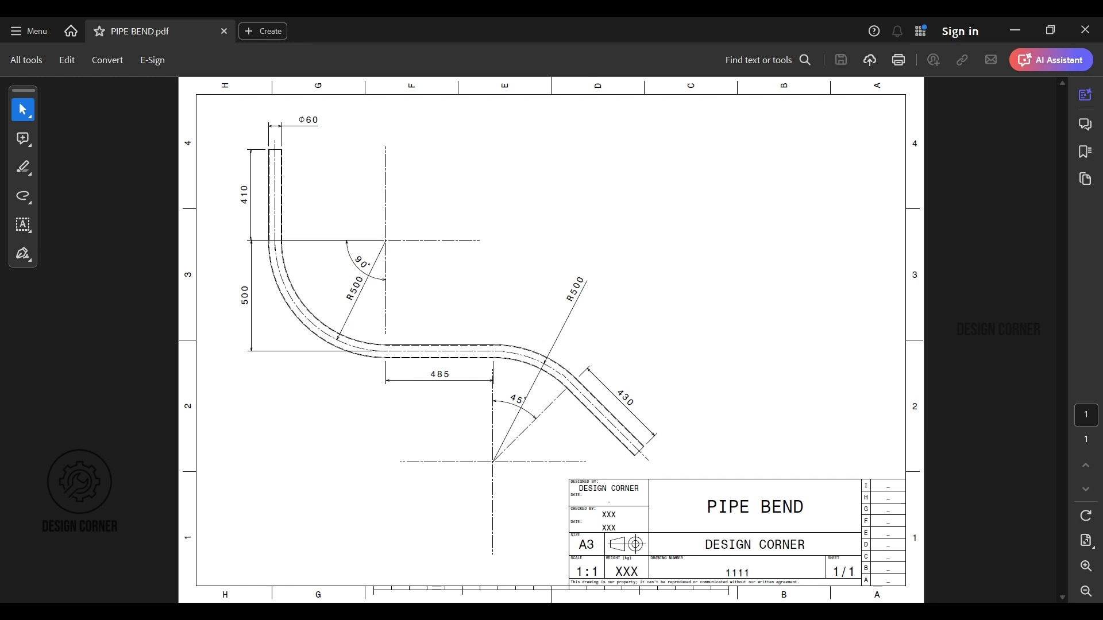
mouse_move(799, 612)
Draw a three-segment profile from the origin: down, right, then diagonally down-right.
left_click(1009, 32)
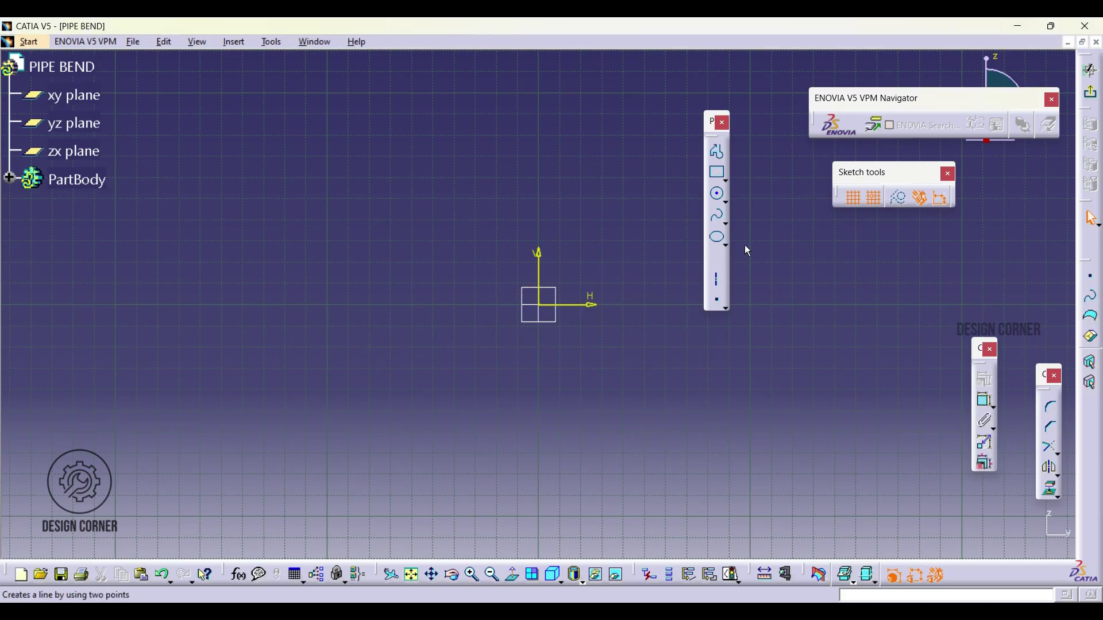
left_click_drag(711, 122, 780, 111)
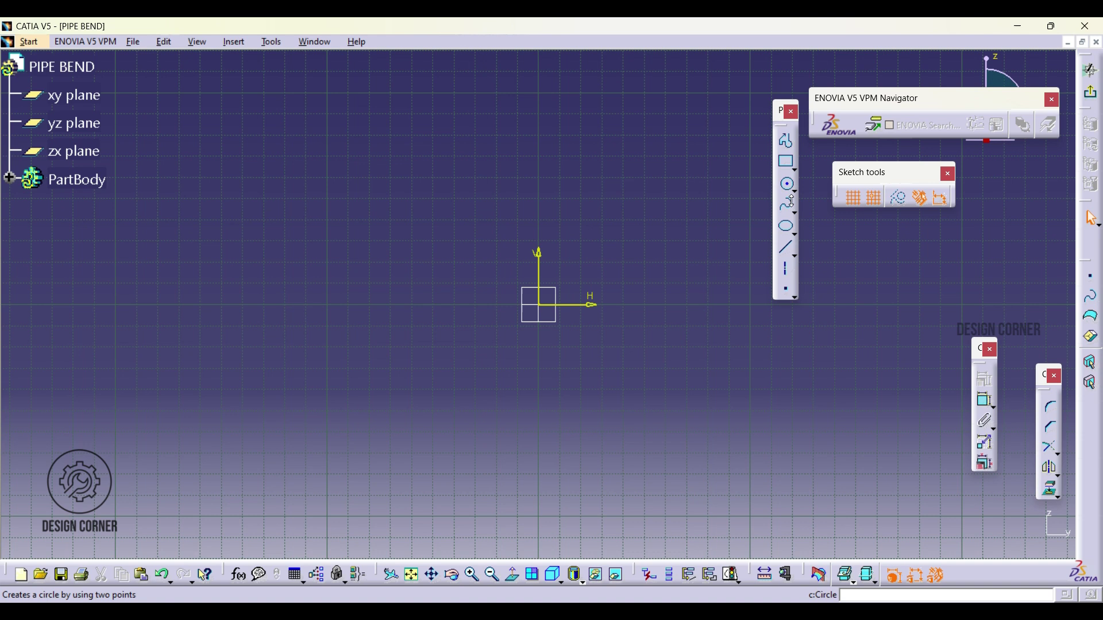
left_click(788, 141)
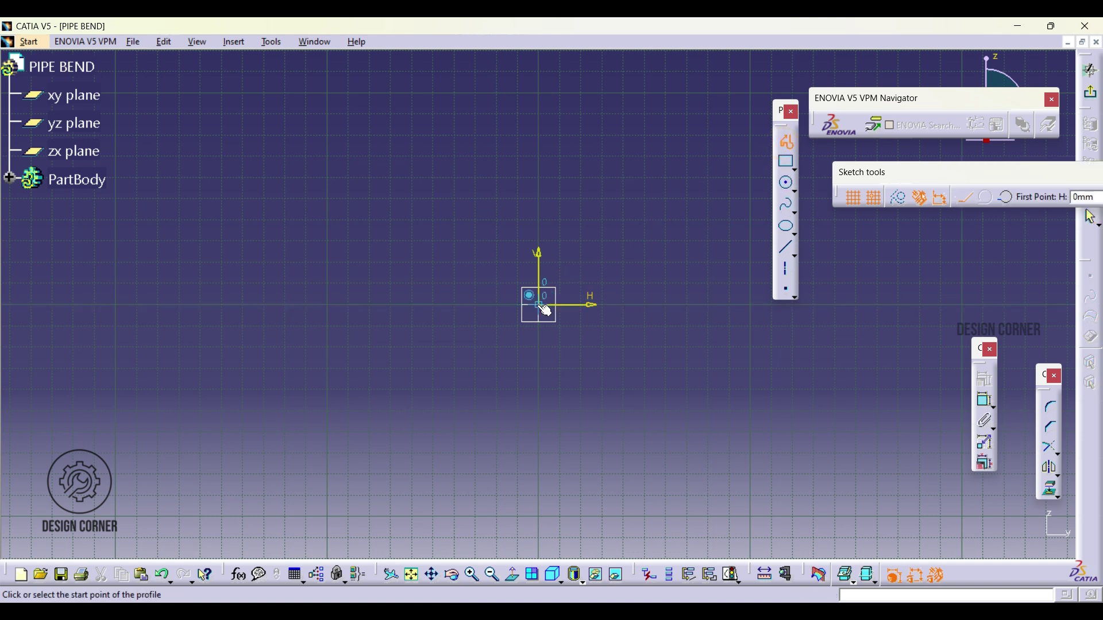
left_click(546, 311)
left_click(538, 432)
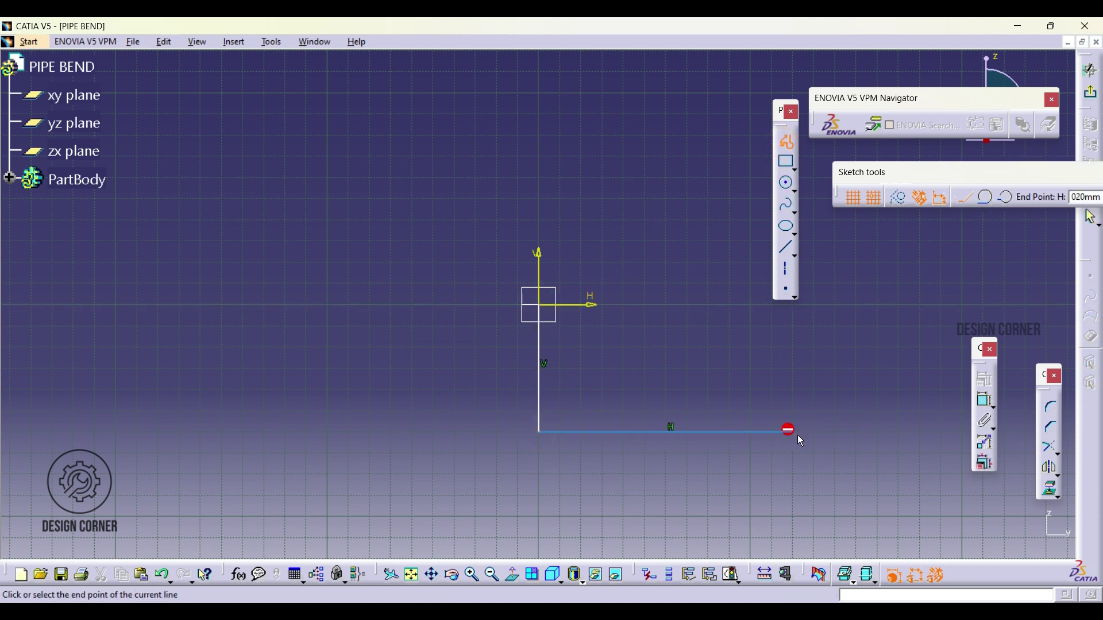
left_click(794, 432)
left_click(880, 512)
key("Escape")
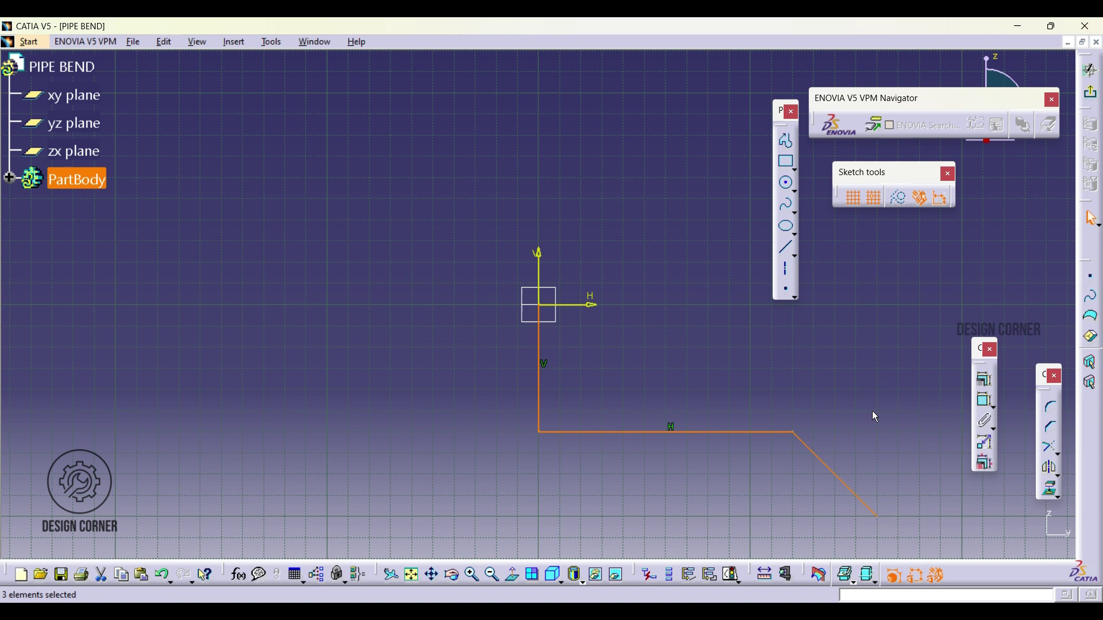
Dimension the vertical line and set its length to 410.
left_click(985, 403)
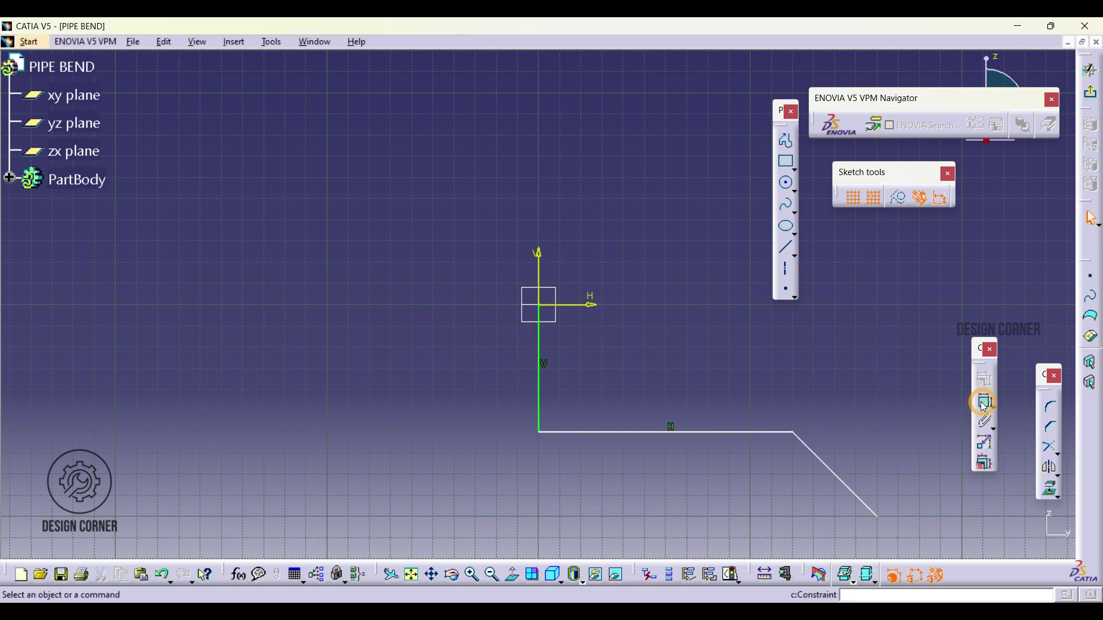
left_click(539, 395)
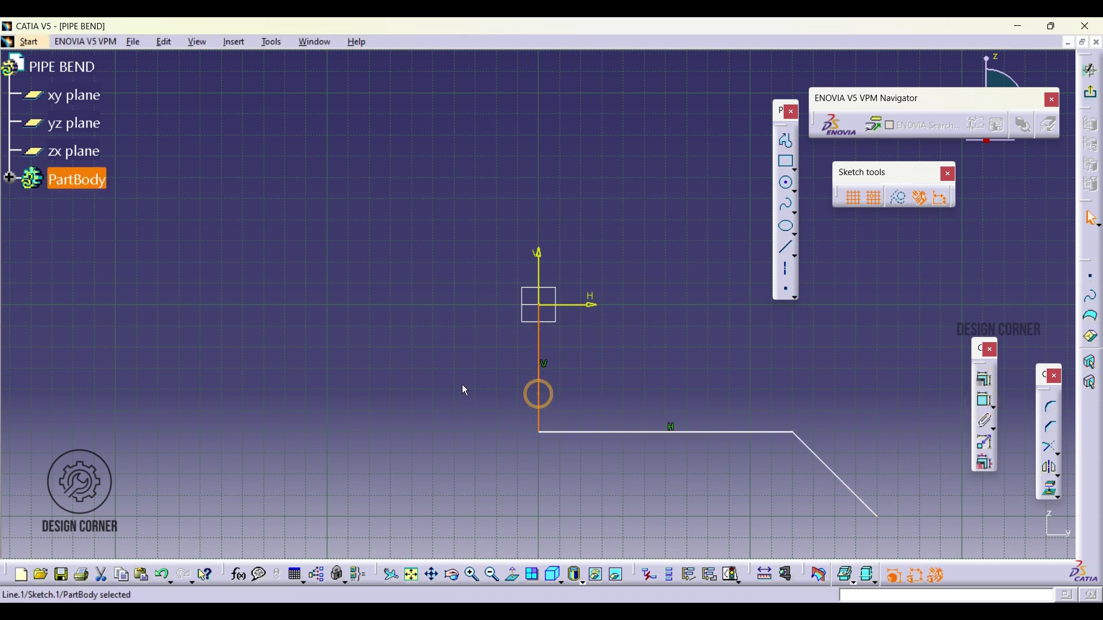
left_click(984, 402)
left_click(984, 536)
left_click(992, 409)
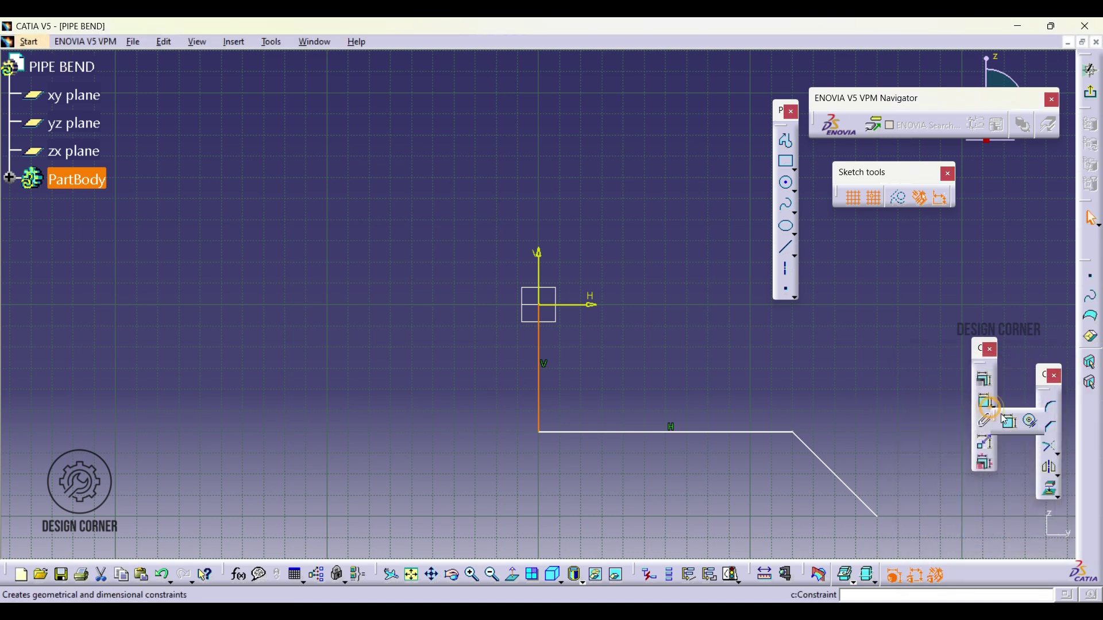
left_click(1002, 423)
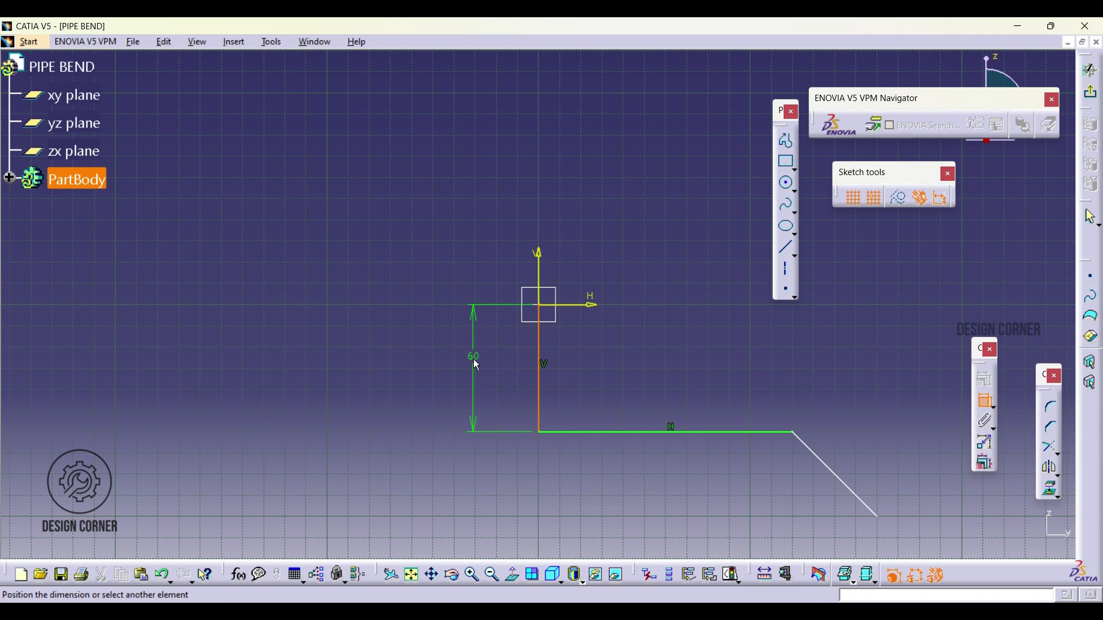
left_click(474, 360)
double_click(478, 361)
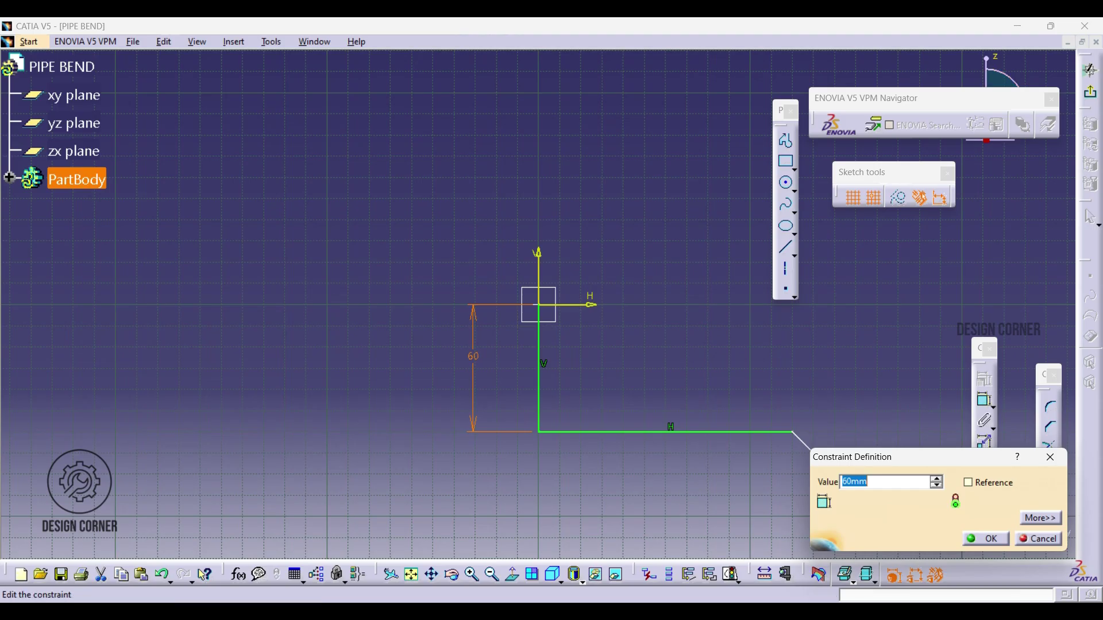
type("410+500")
key("Return")
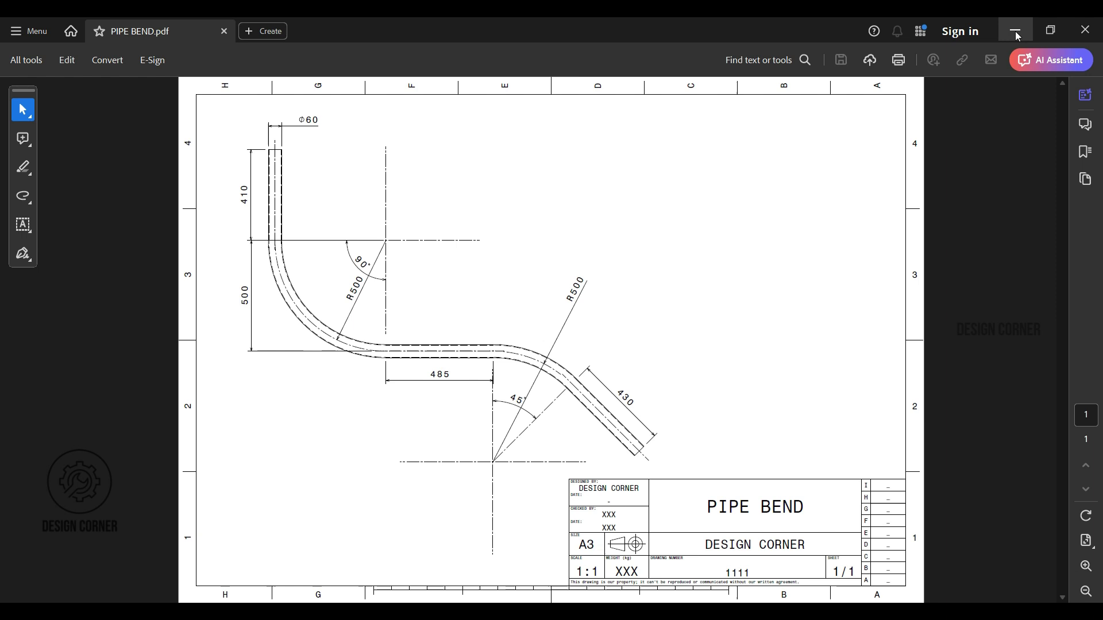
Dimension the horizontal line at 735.
left_click(1017, 34)
double_click(571, 476)
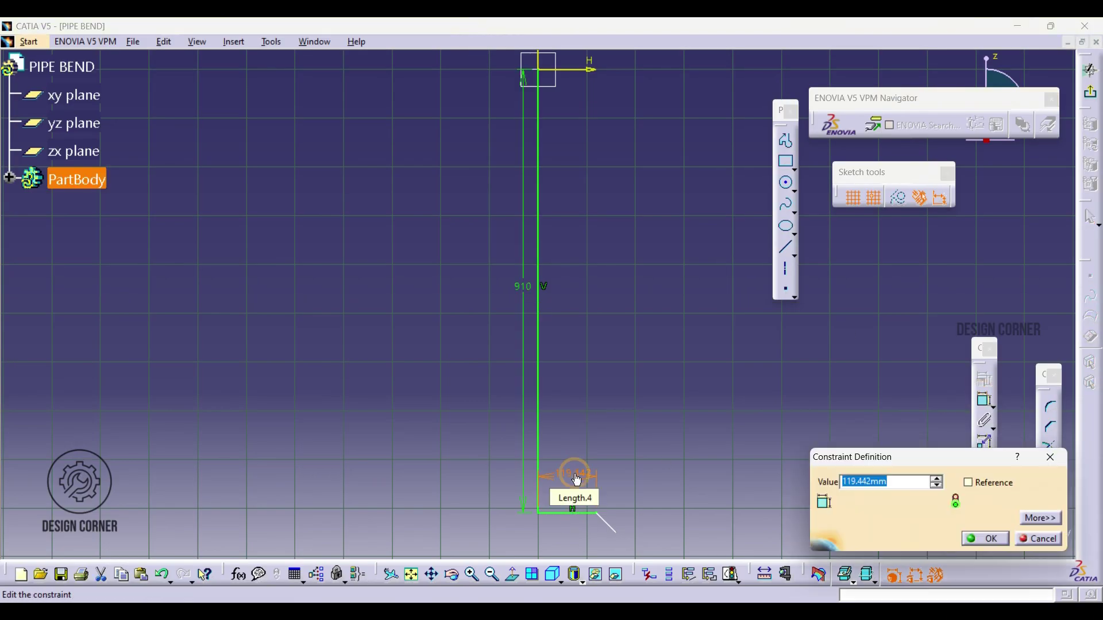
type("735")
key("Return")
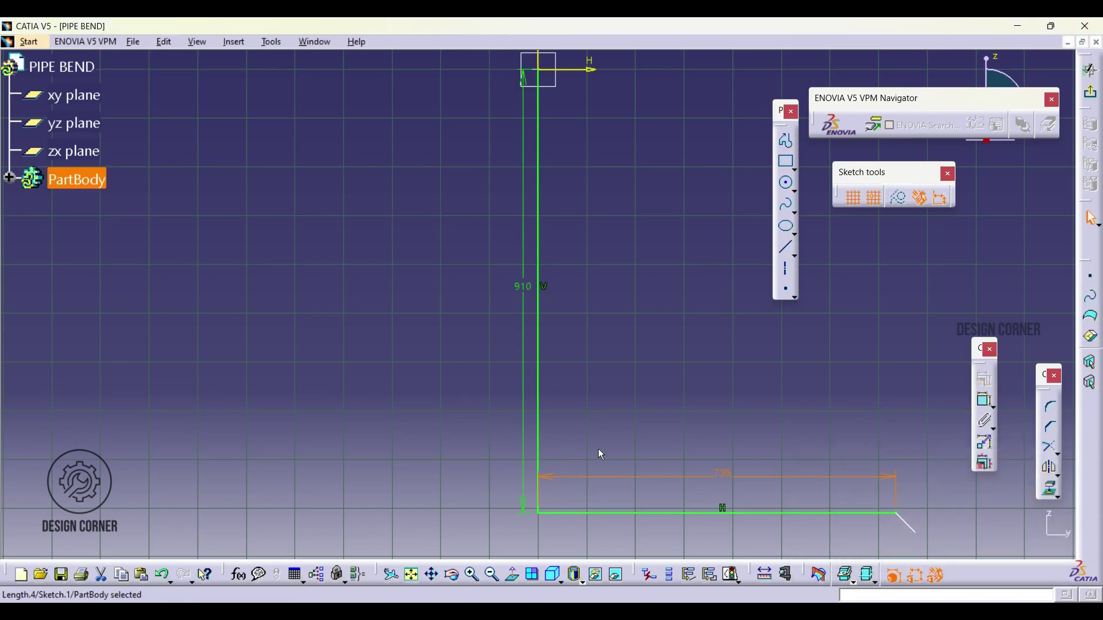
left_click(411, 574)
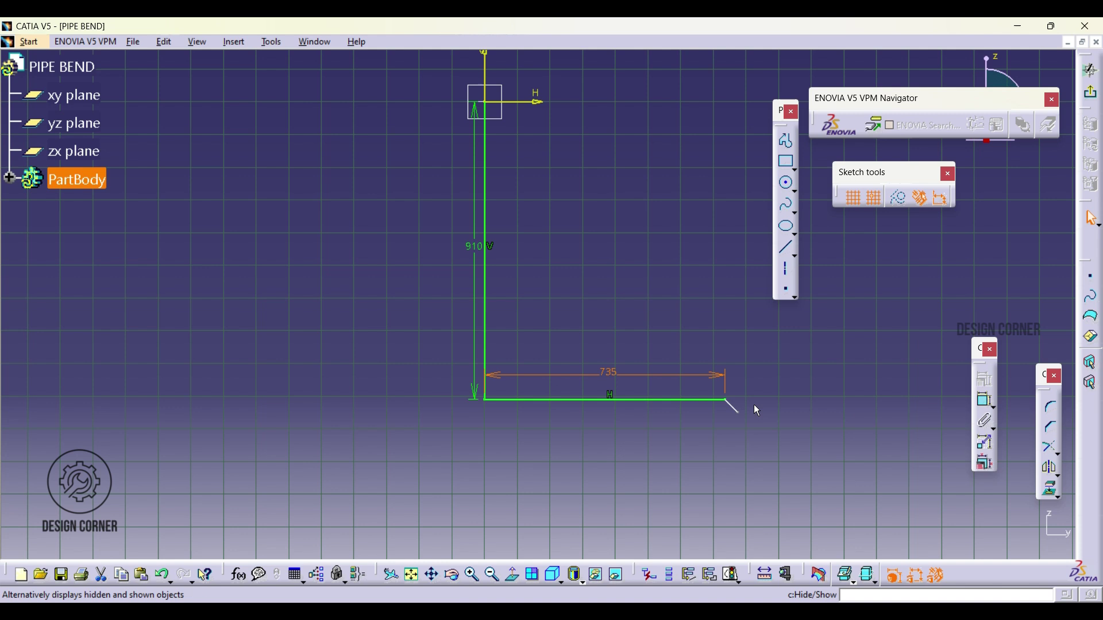
Dimension the diagonal line and set its length to 430+250 (680 mm).
left_click(753, 406)
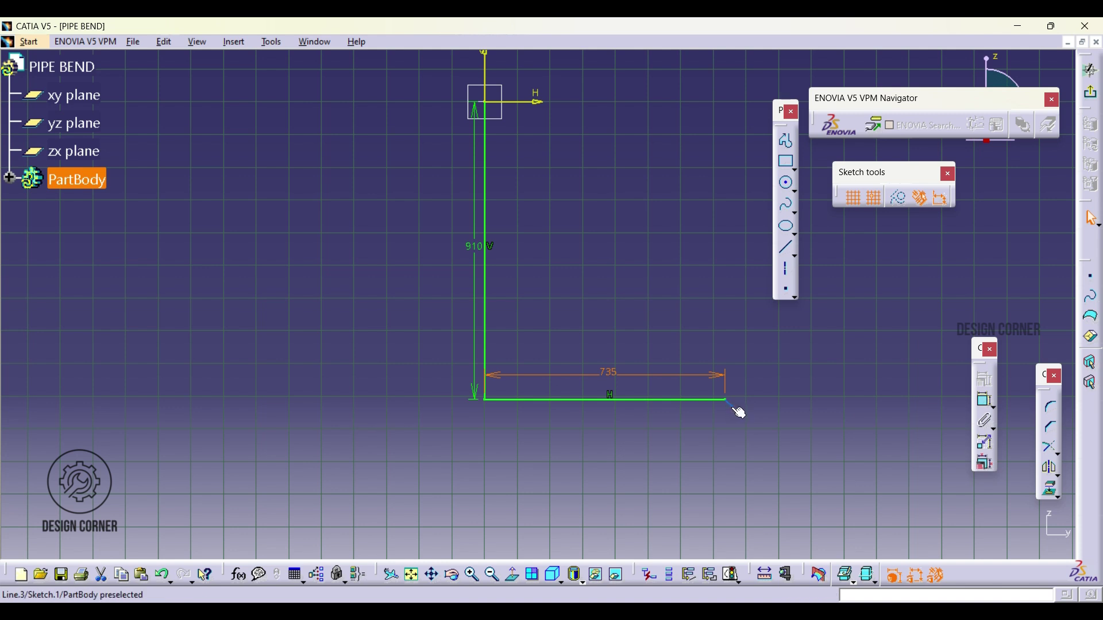
left_click(986, 400)
left_click(798, 418)
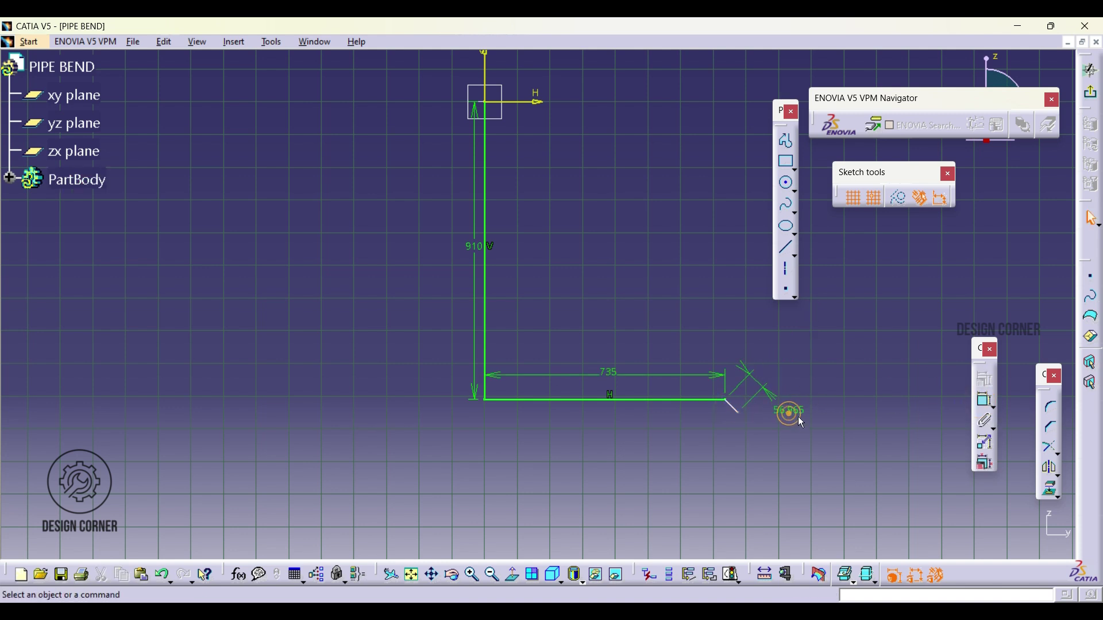
double_click(798, 411)
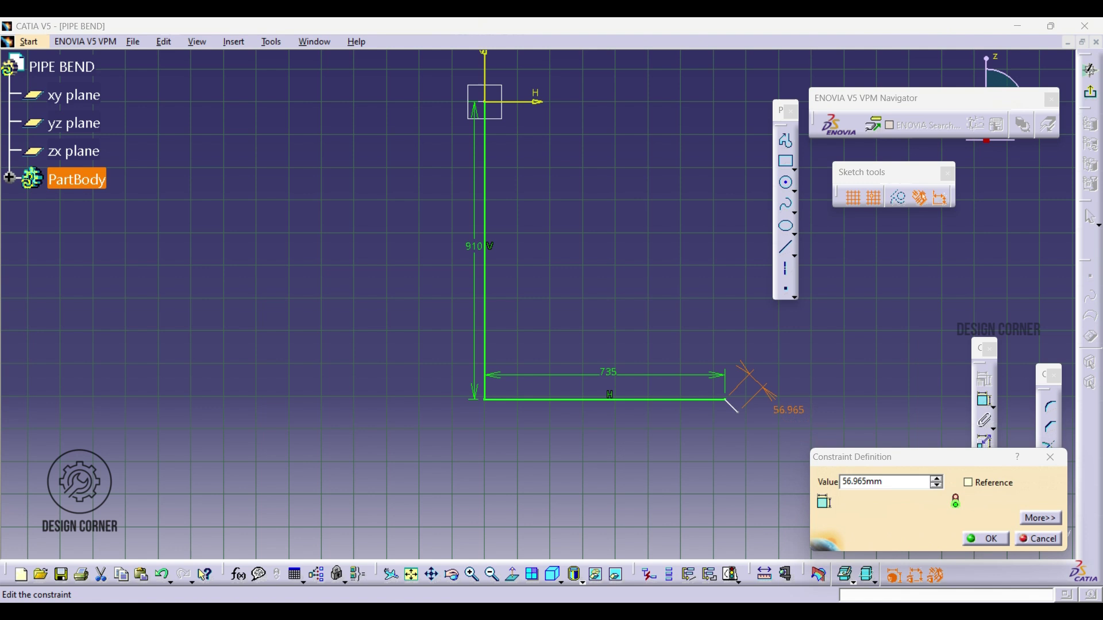
key("alt+Tab")
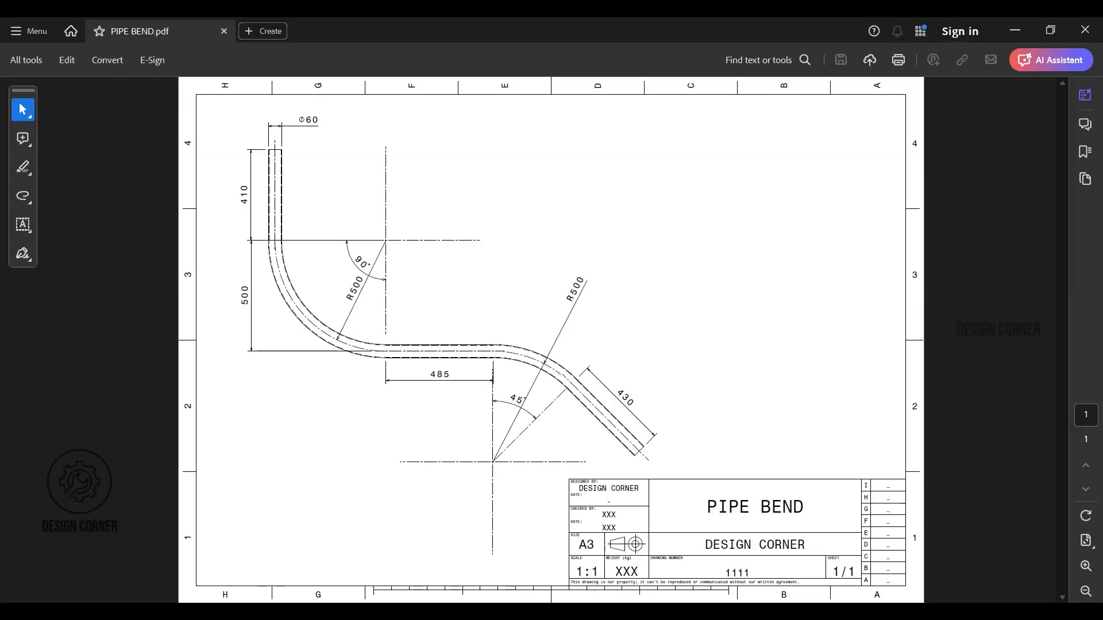
key("alt+Tab")
type("4")
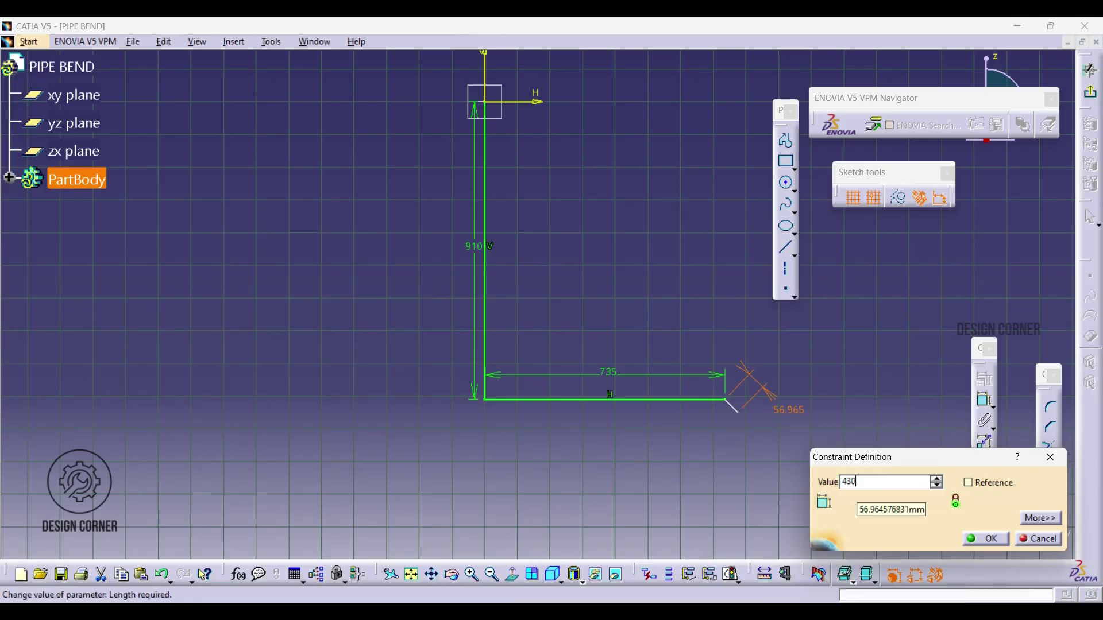
type("30+250")
key("Return")
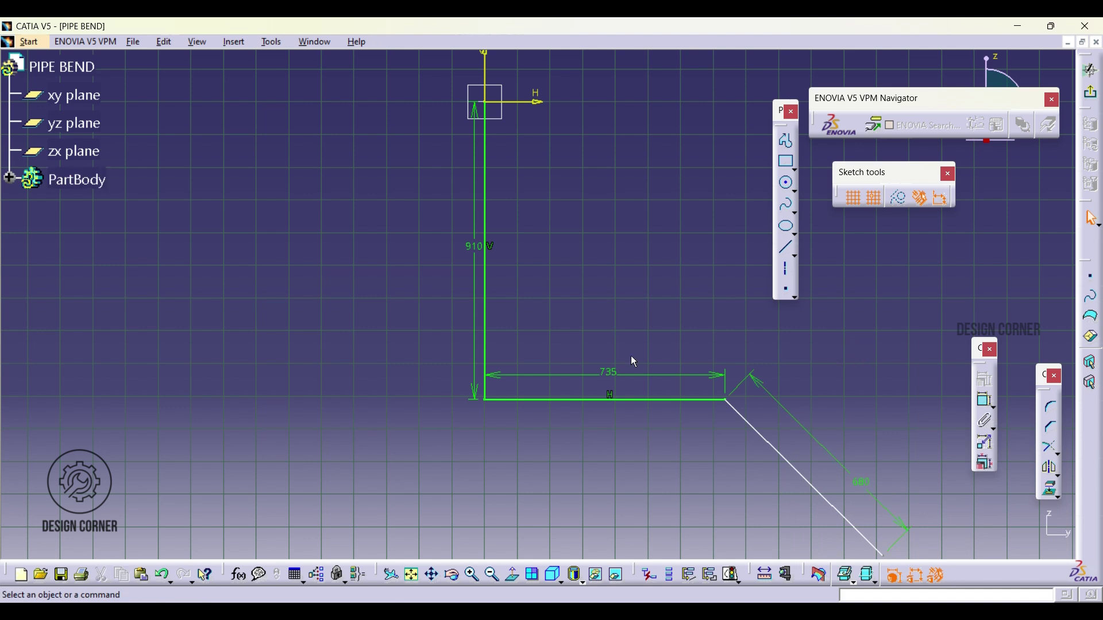
Round the vertical-to-horizontal corner with a no-trim R500 arc.
left_click(1052, 407)
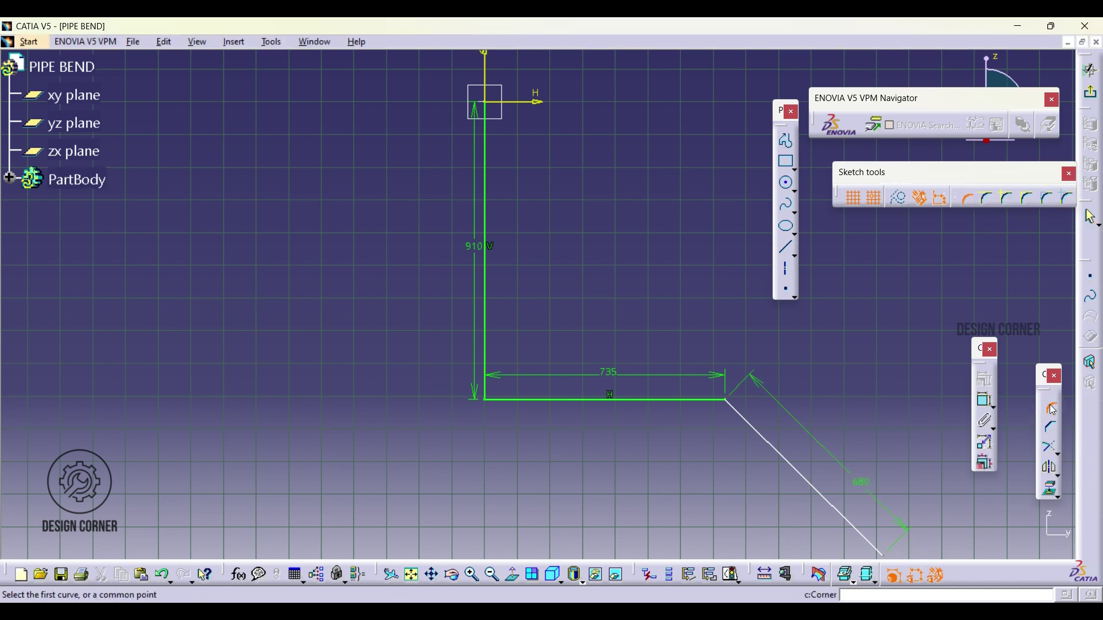
left_click(1008, 199)
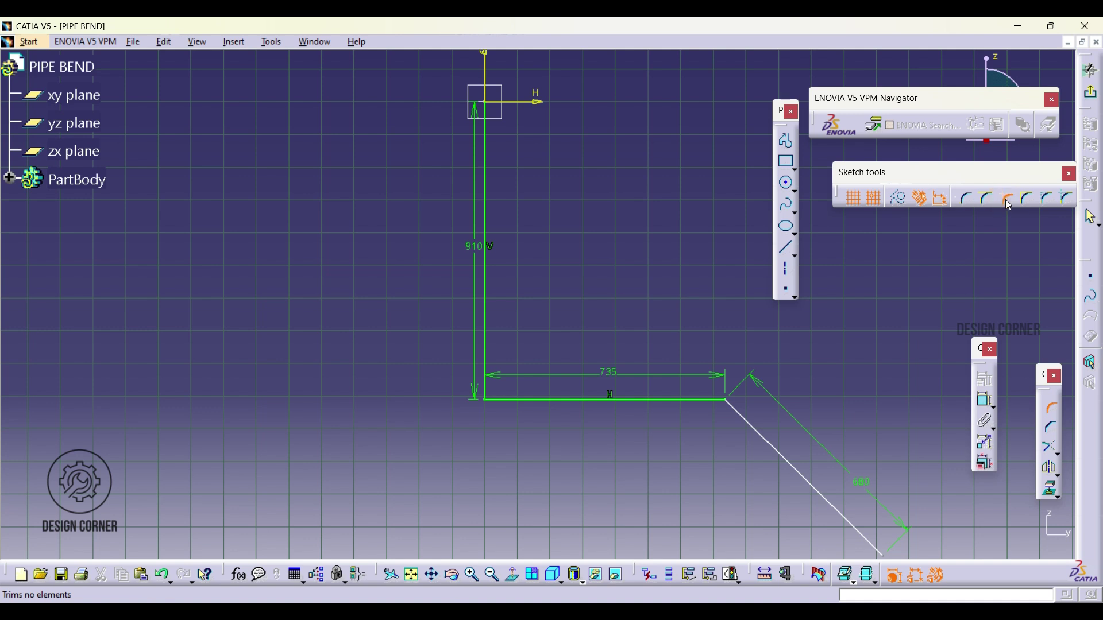
left_click(565, 402)
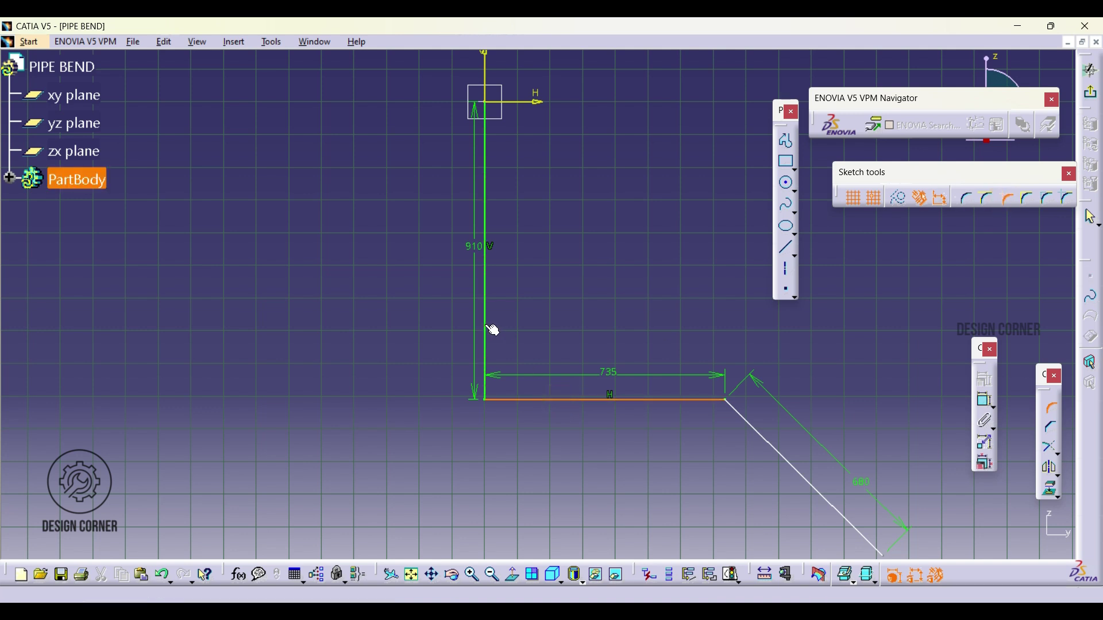
left_click(486, 323)
left_click(550, 339)
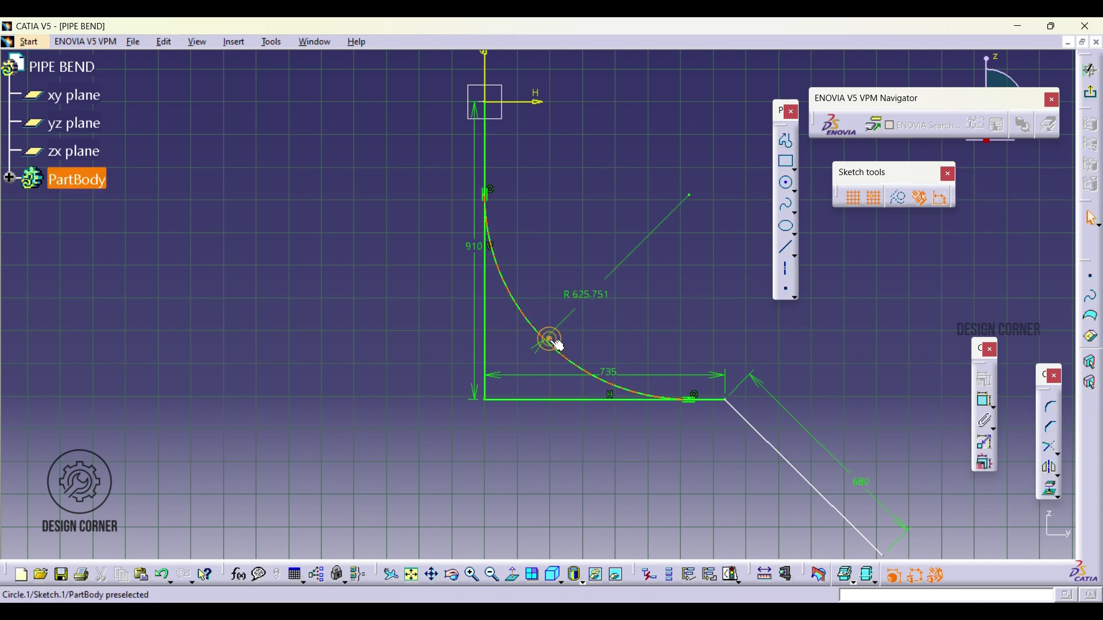
double_click(596, 301)
type("500mm")
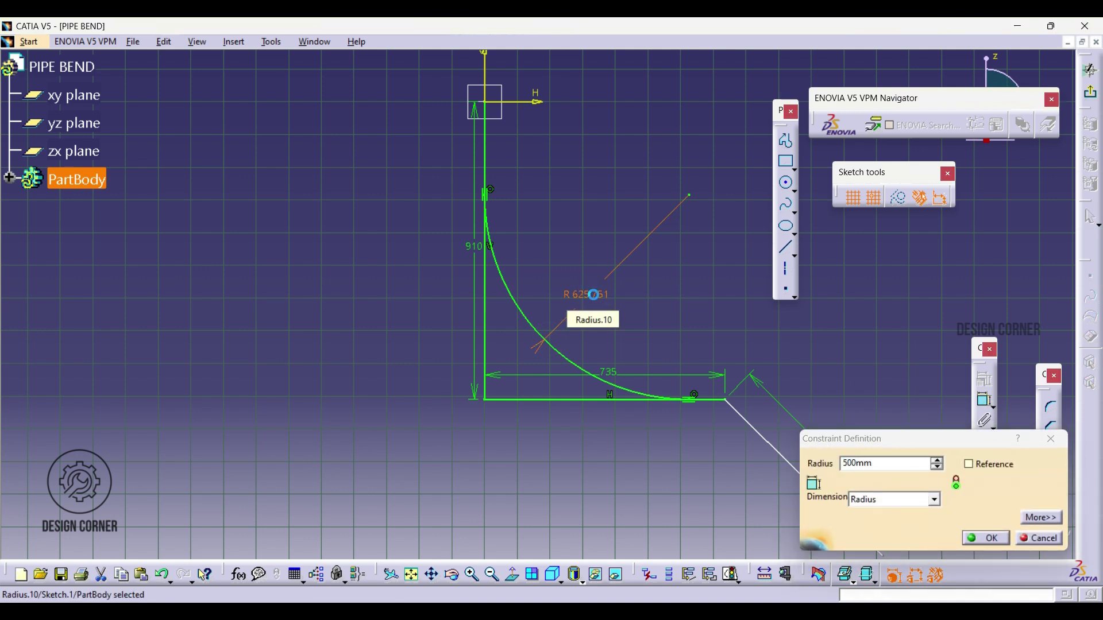
key("Return")
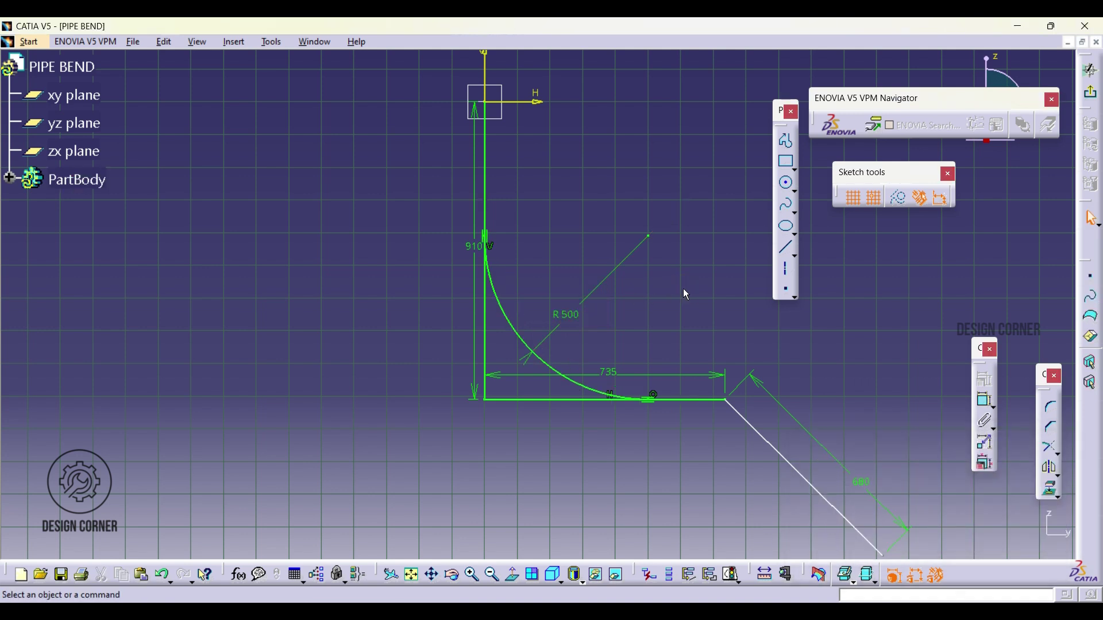
Add a second corner arc between the horizontal and slanted lines.
left_click(1051, 406)
left_click(734, 411)
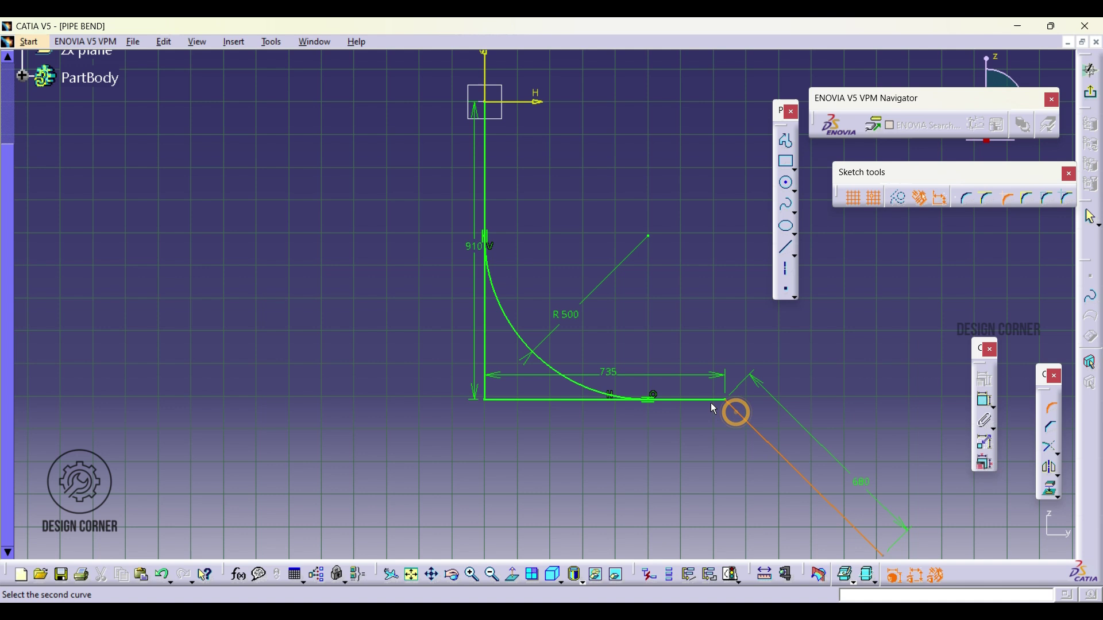
left_click(714, 401)
left_click(725, 412)
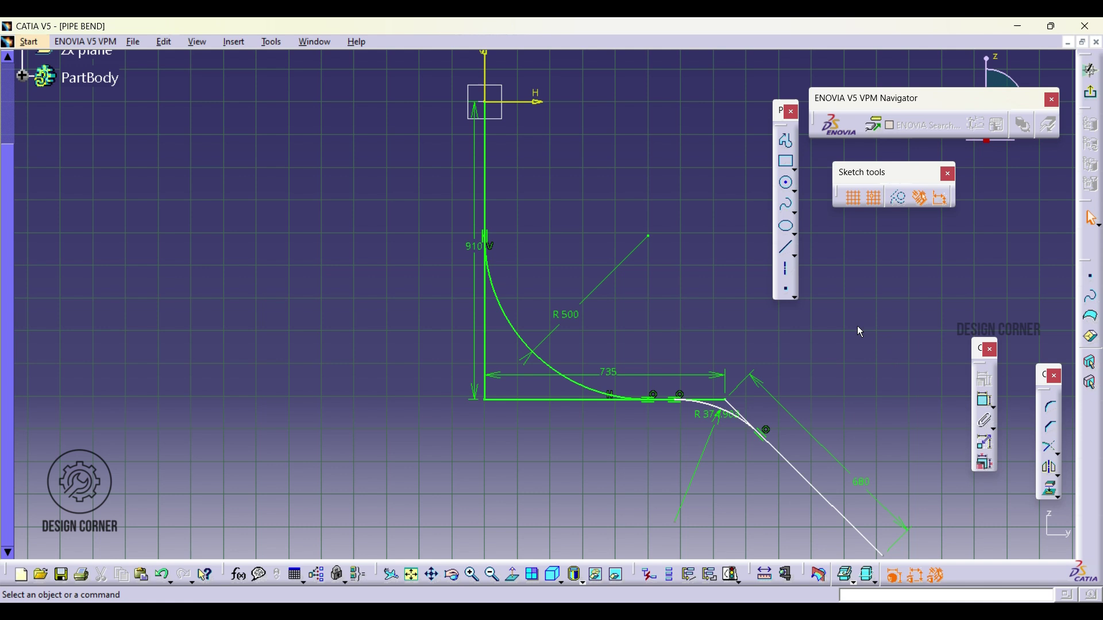
left_click(1058, 452)
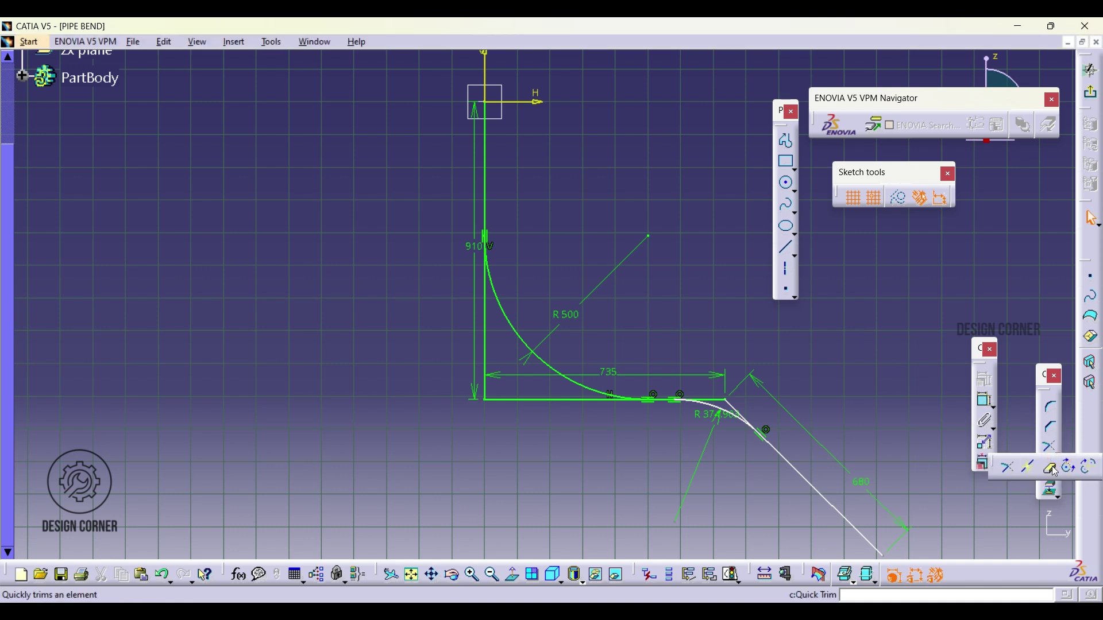
Quick-trim the leftover line at the R500 bend and place the 410 vertical dimension.
left_click(1053, 470)
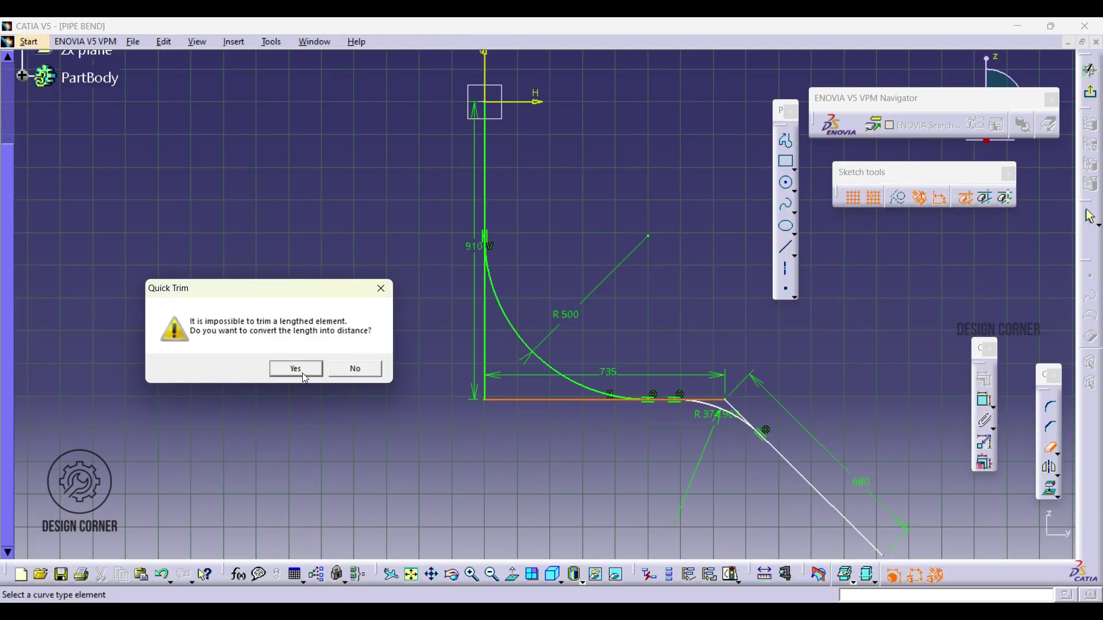
left_click(296, 368)
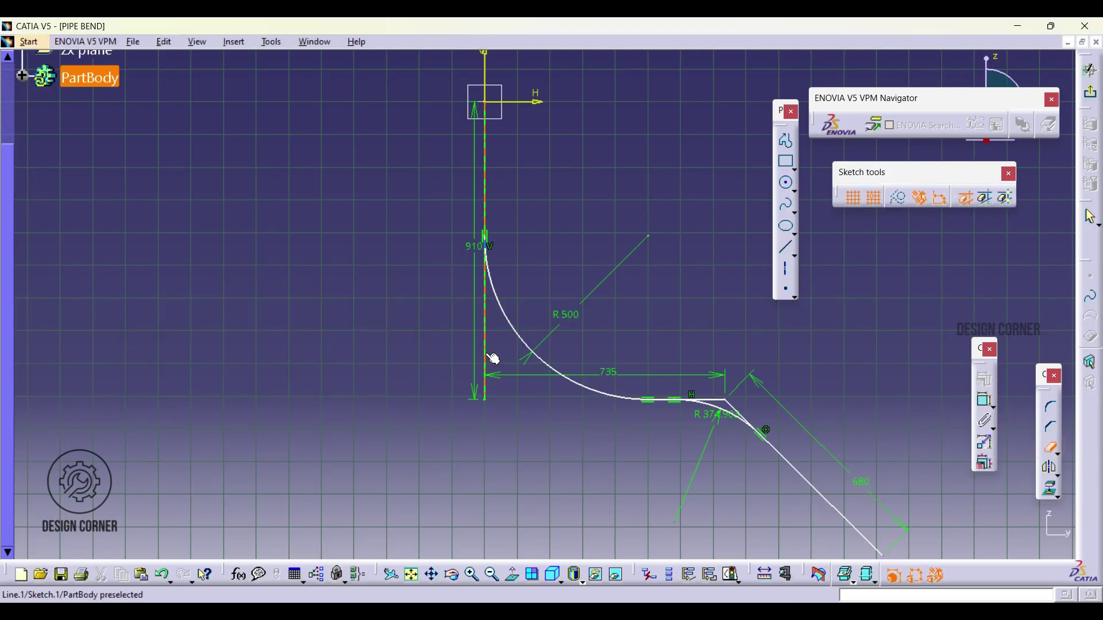
left_click(490, 357)
left_click(446, 202)
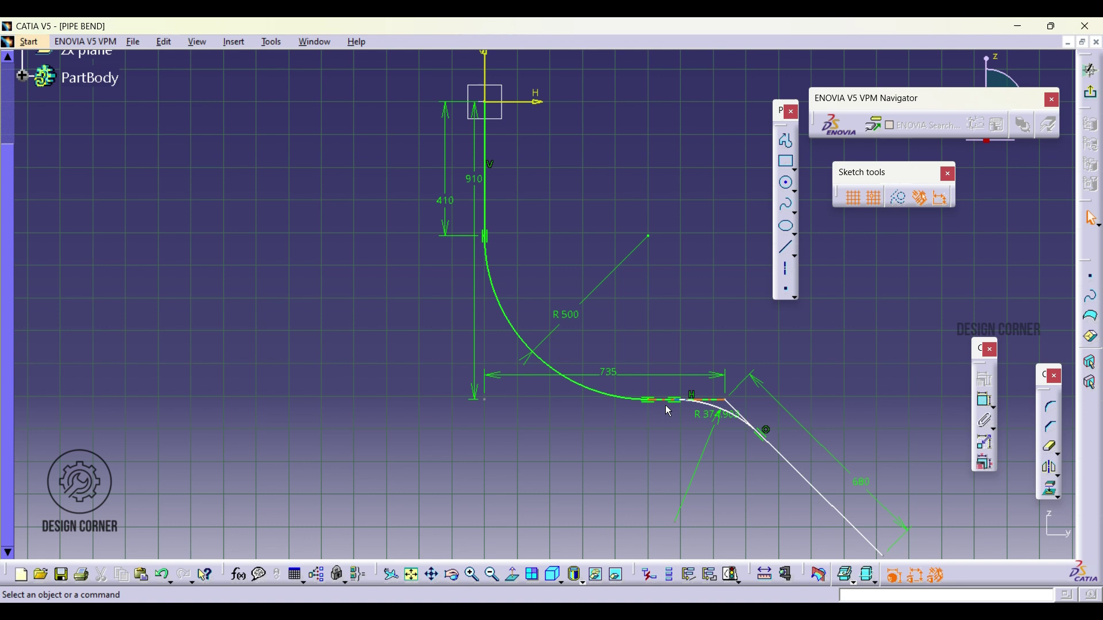
left_click(741, 411)
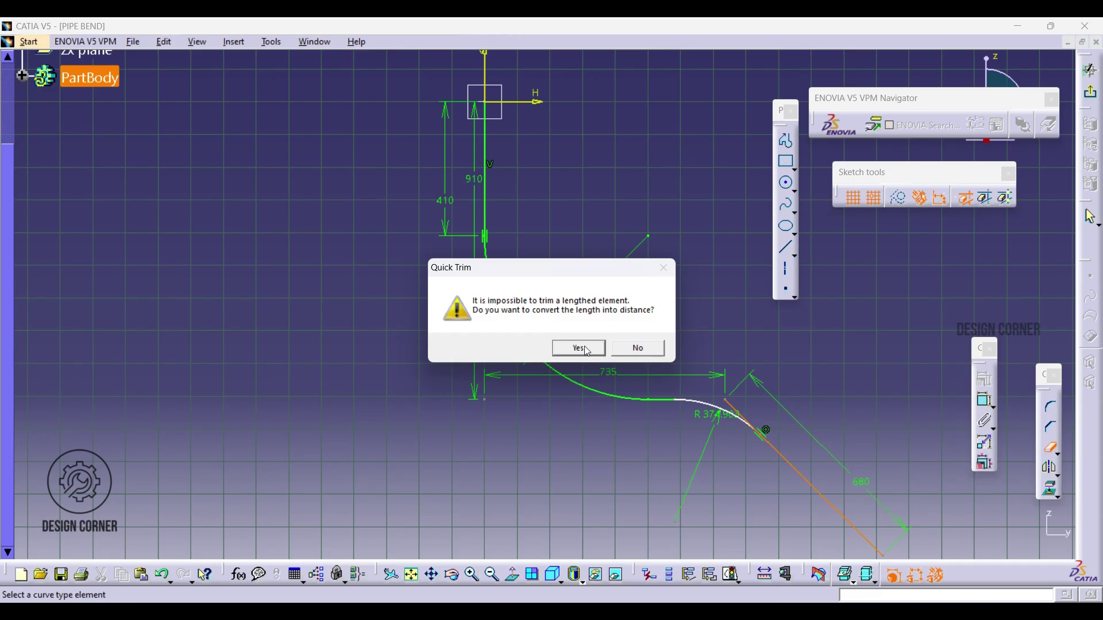
Trim the stub at the second bend and constrain the horizontal straight between bends to 485.
left_click(571, 347)
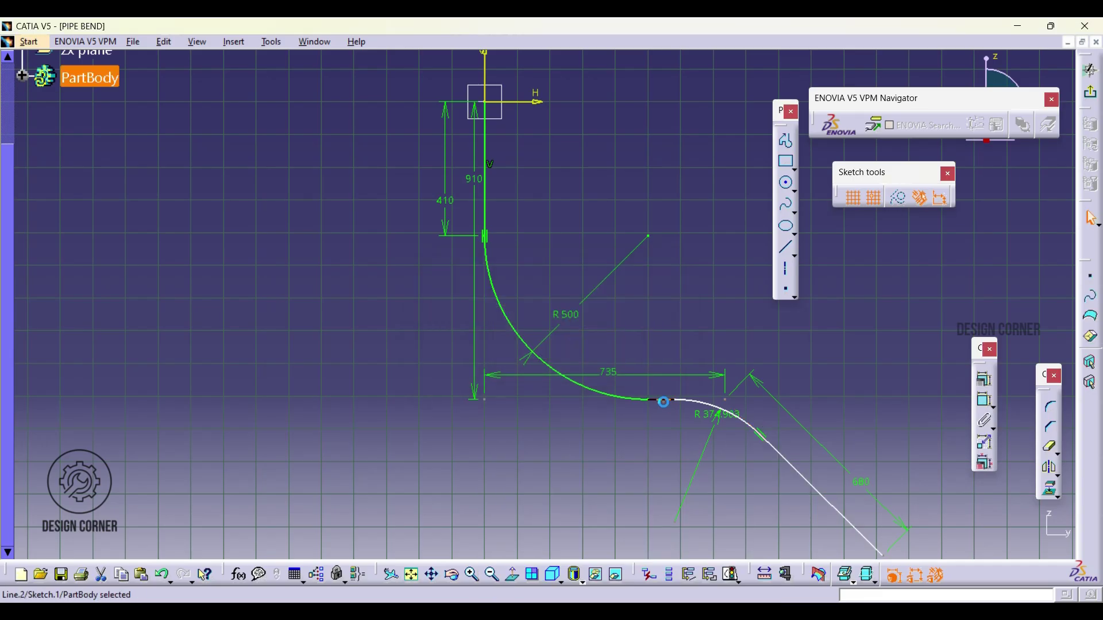
left_click(985, 400)
left_click(662, 400)
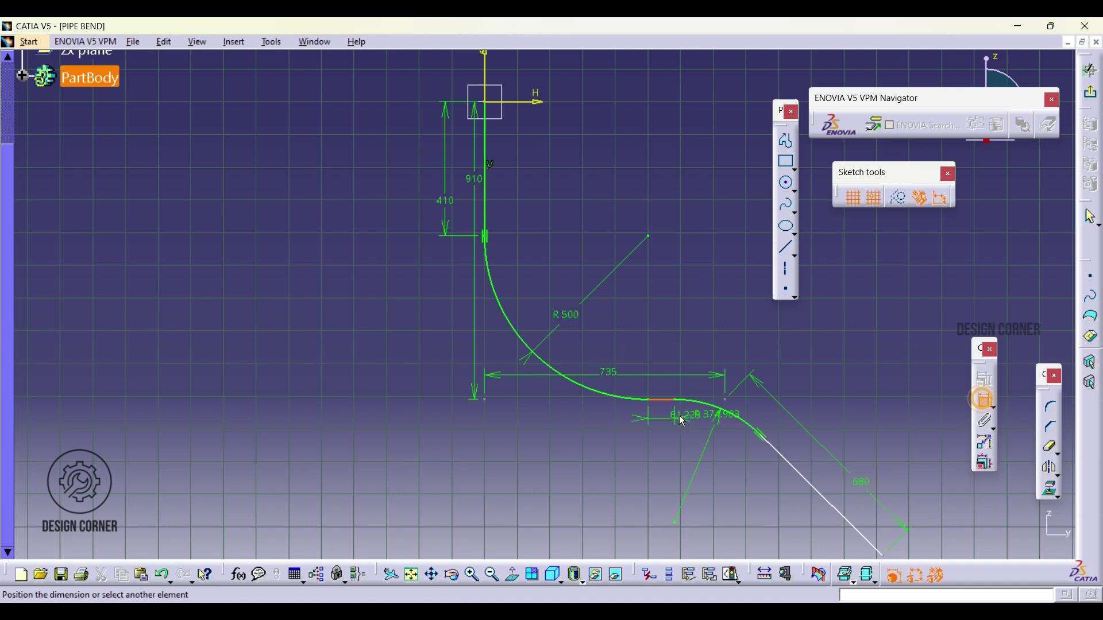
left_click(588, 443)
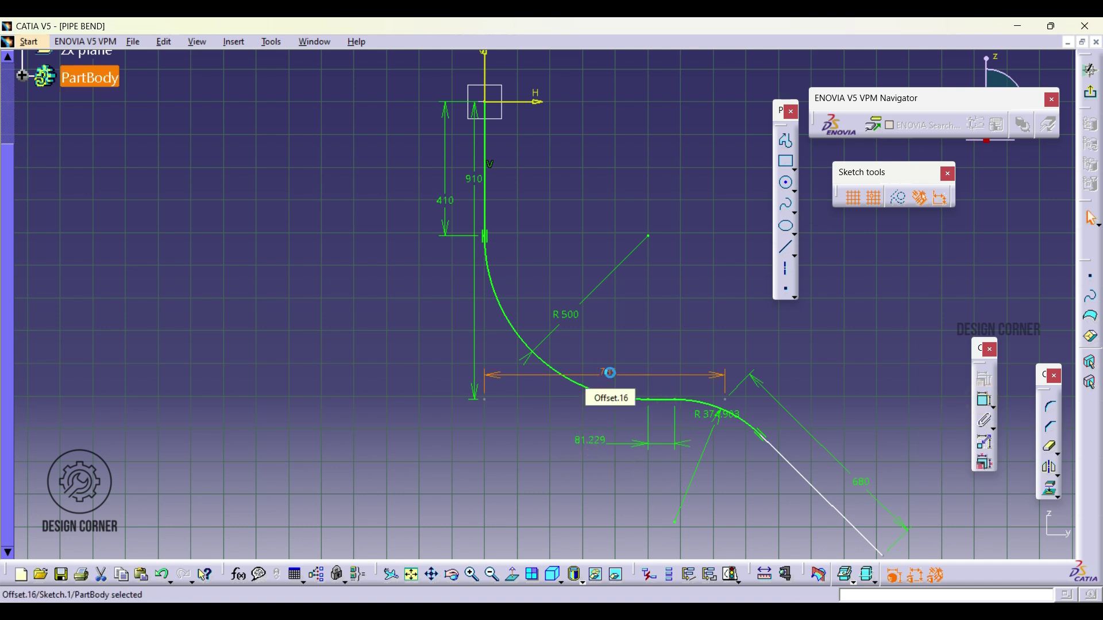
double_click(600, 443)
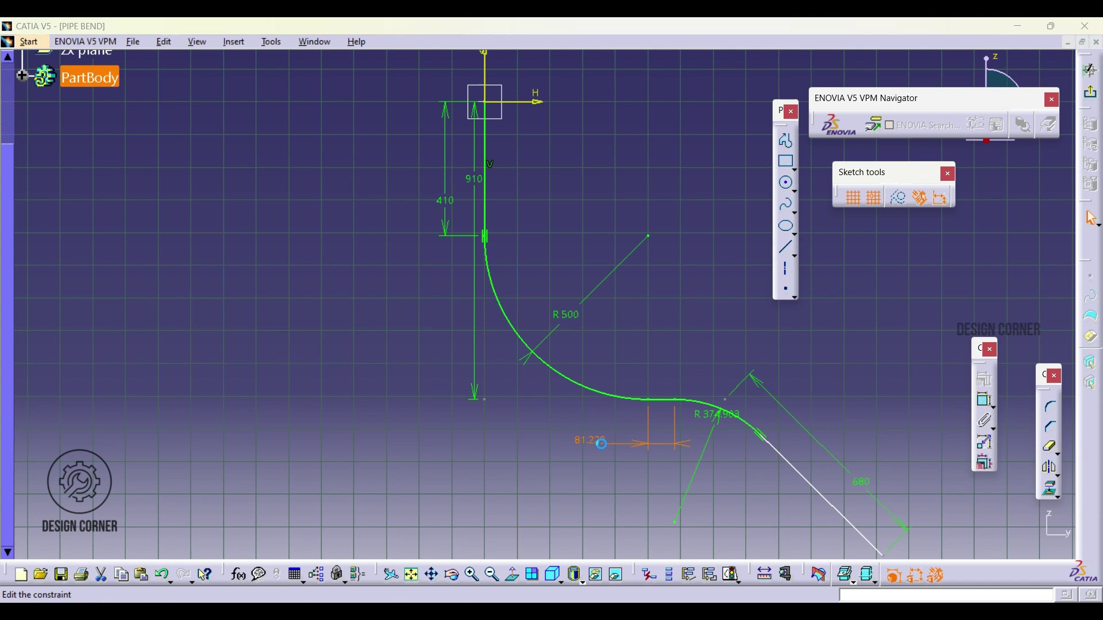
type("48")
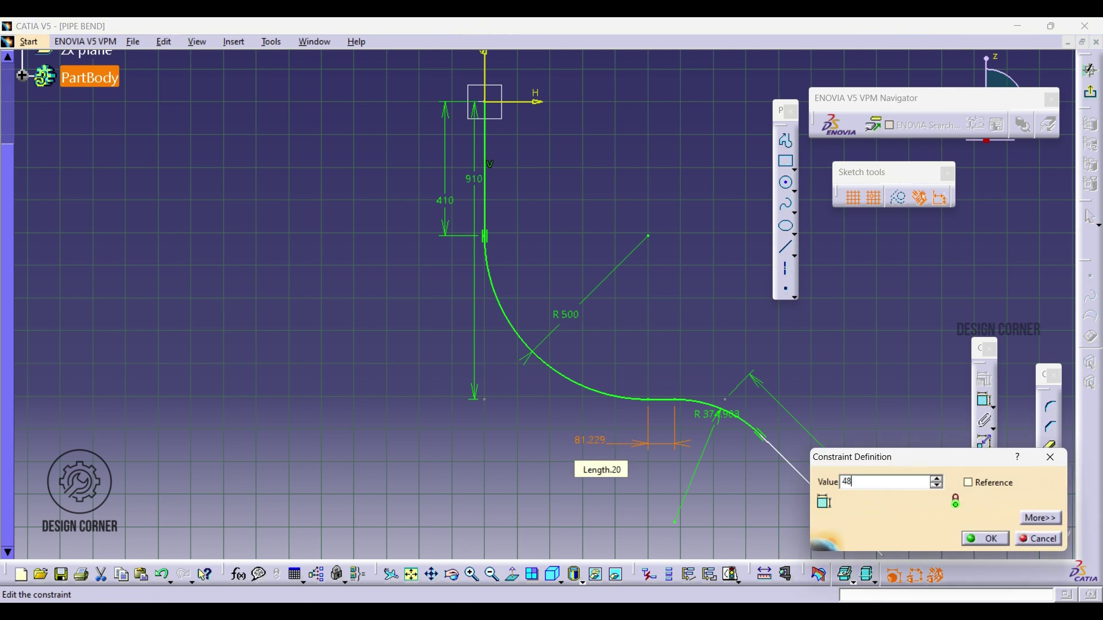
type("5")
key("Return")
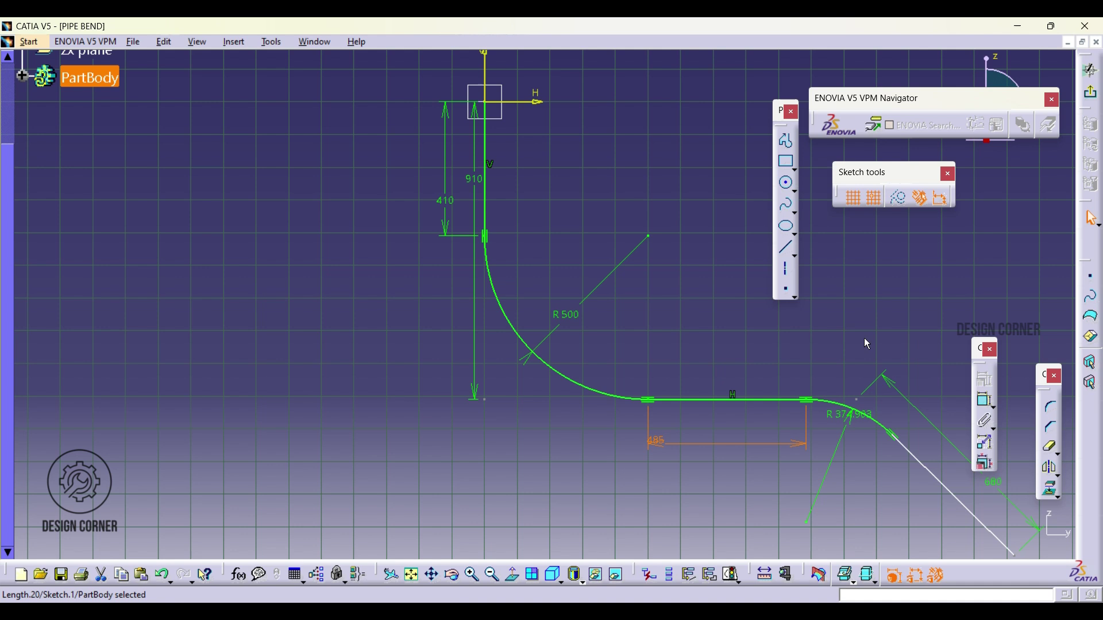
Draw a vertical and a slanted construction axis at the second bend.
left_click(412, 575)
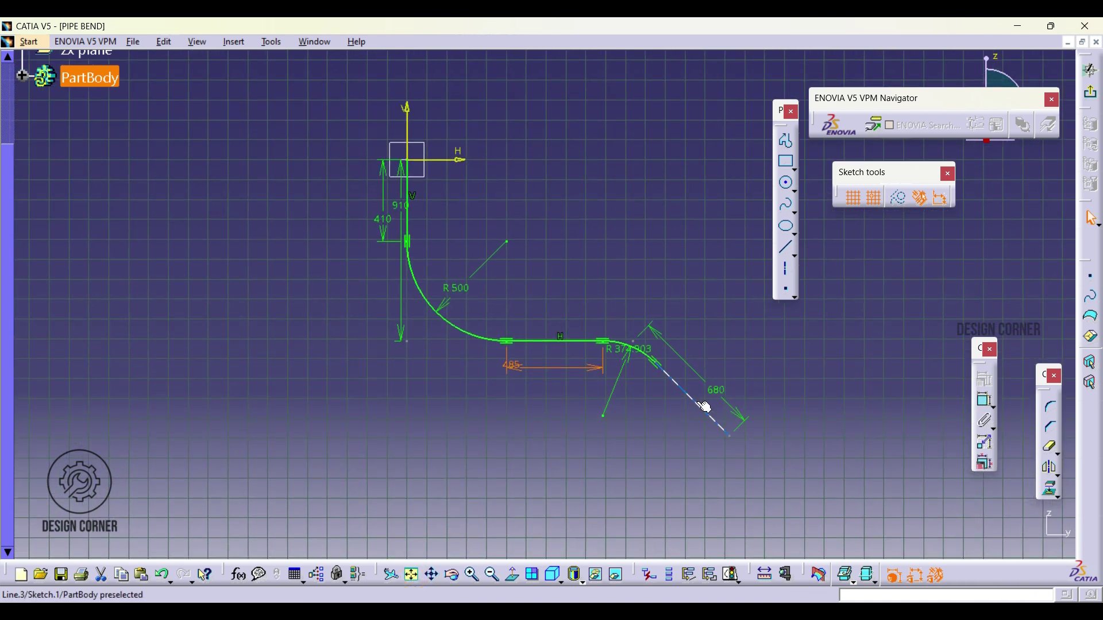
left_click(629, 436)
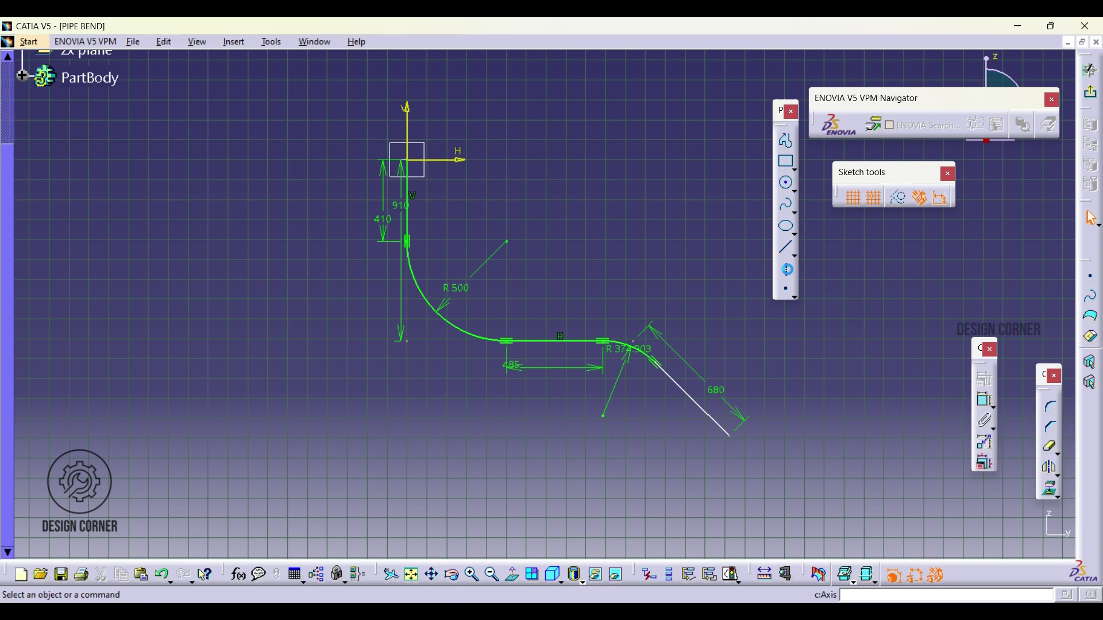
left_click(786, 270)
left_click(602, 415)
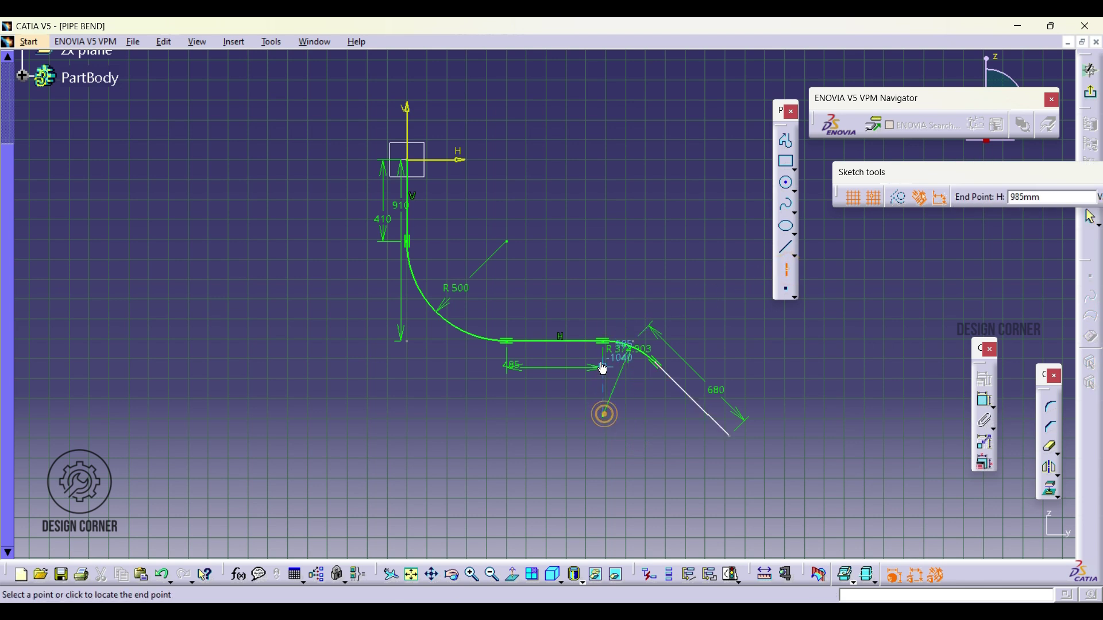
left_click(604, 342)
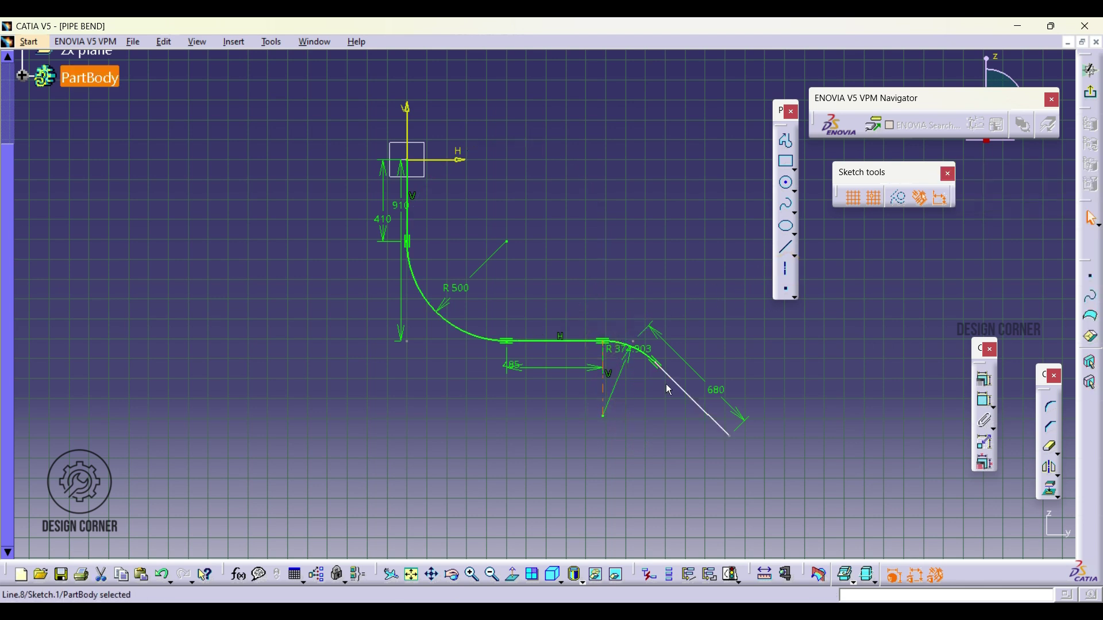
left_click(788, 270)
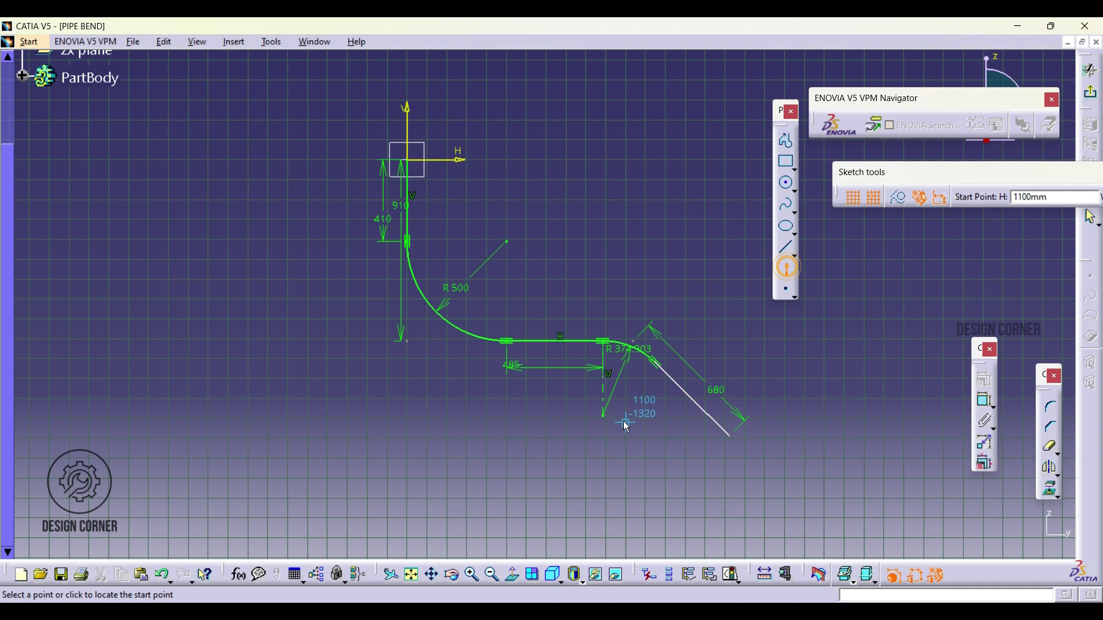
left_click(604, 414)
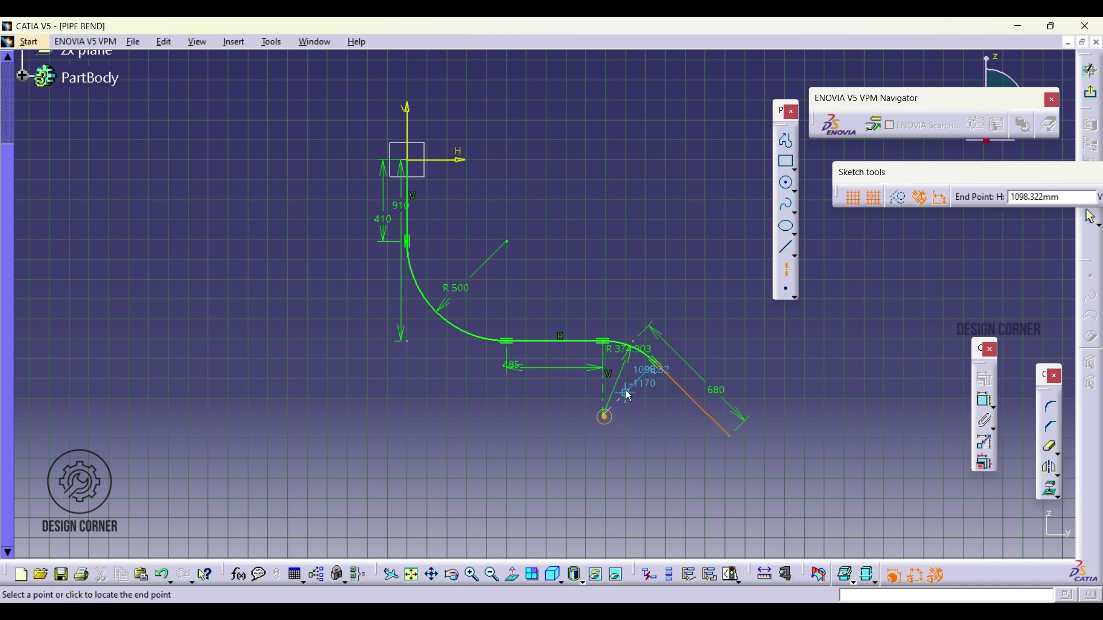
left_click(653, 365)
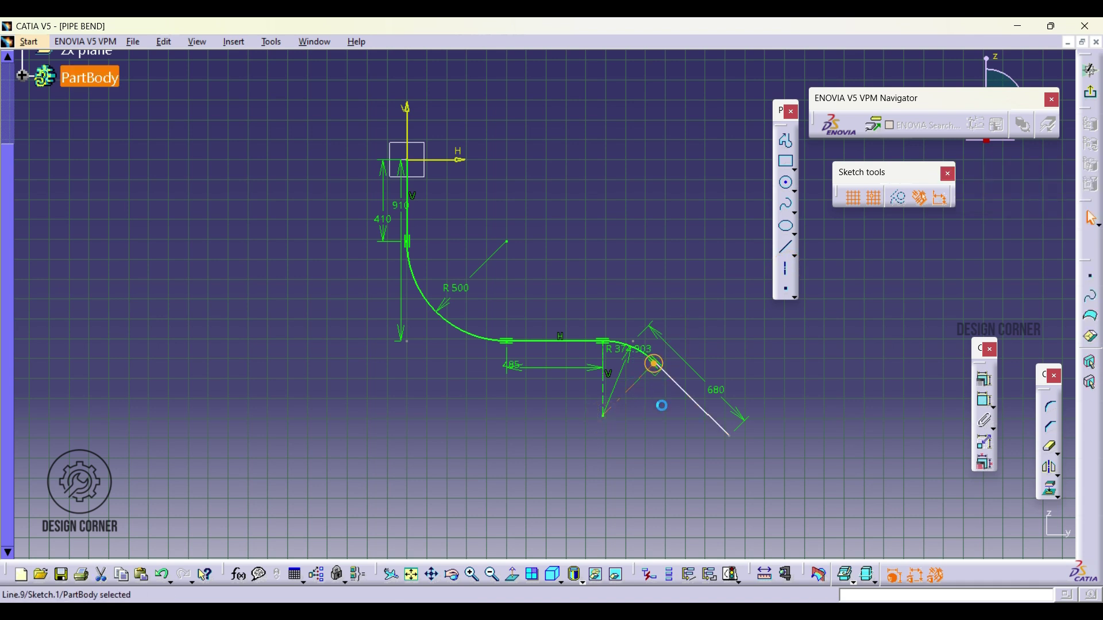
Constrain the angle between the two axes to 45°.
left_click(986, 379)
left_click(631, 347)
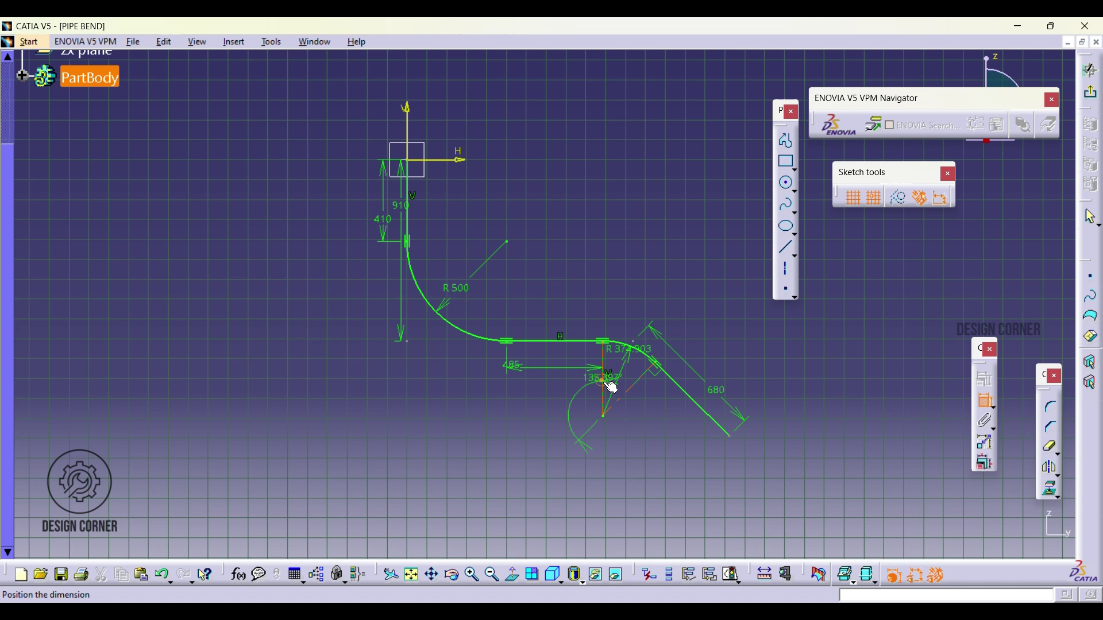
left_click(602, 380)
left_click(677, 290)
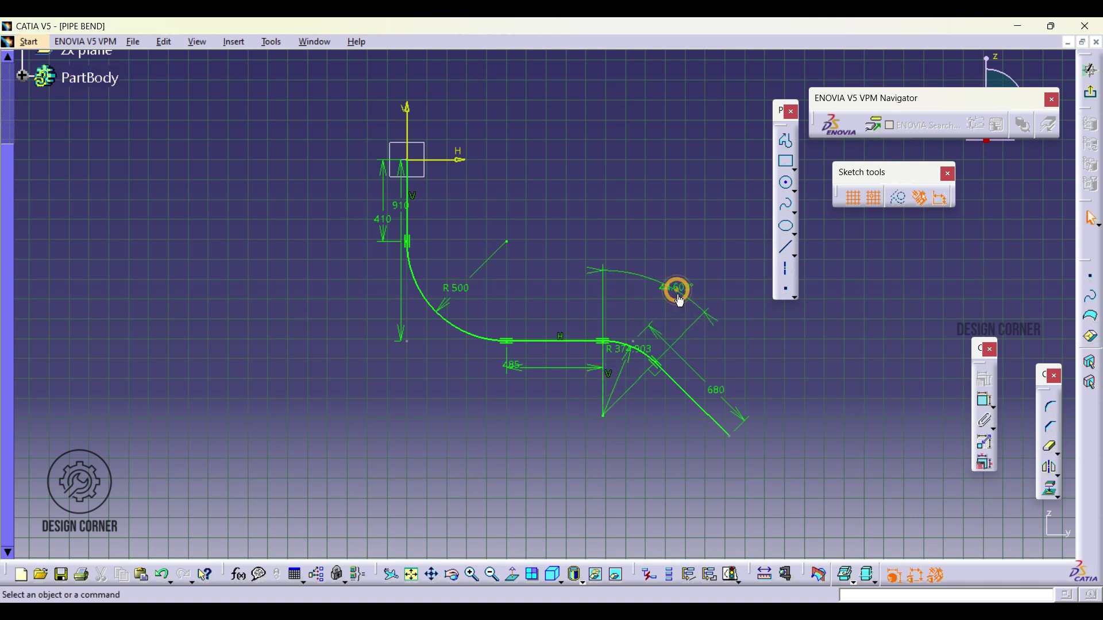
double_click(678, 289)
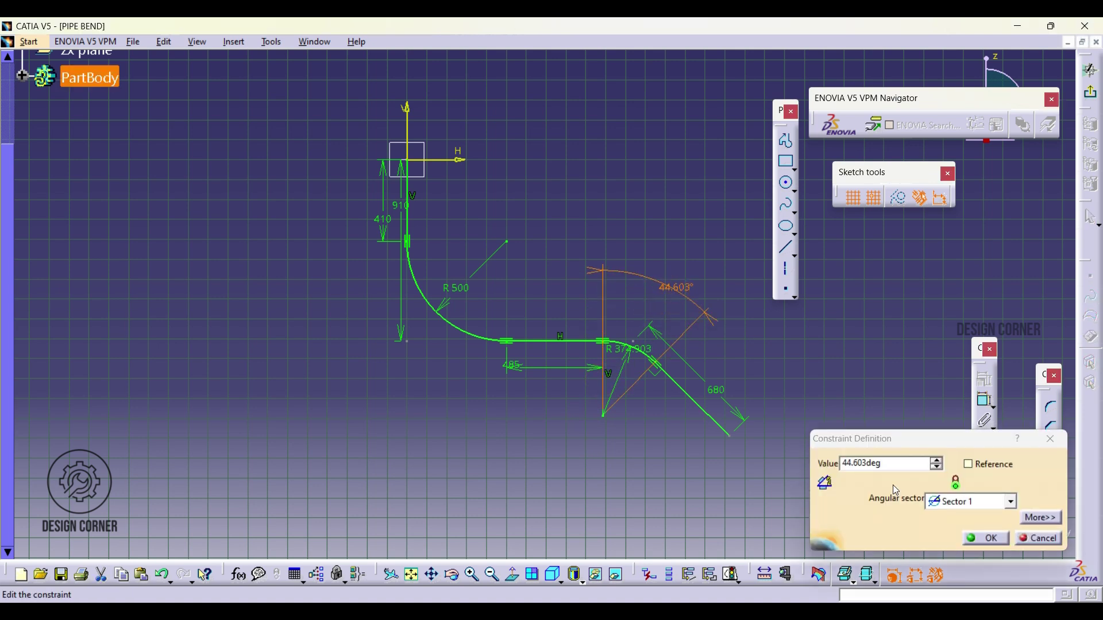
double_click(843, 464)
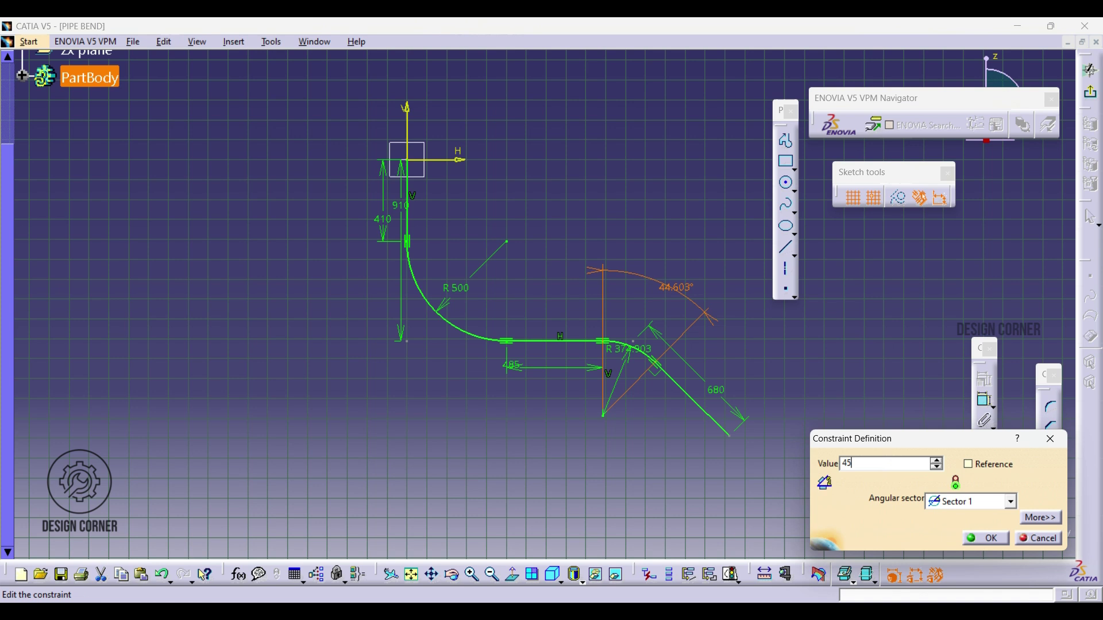
key("Return")
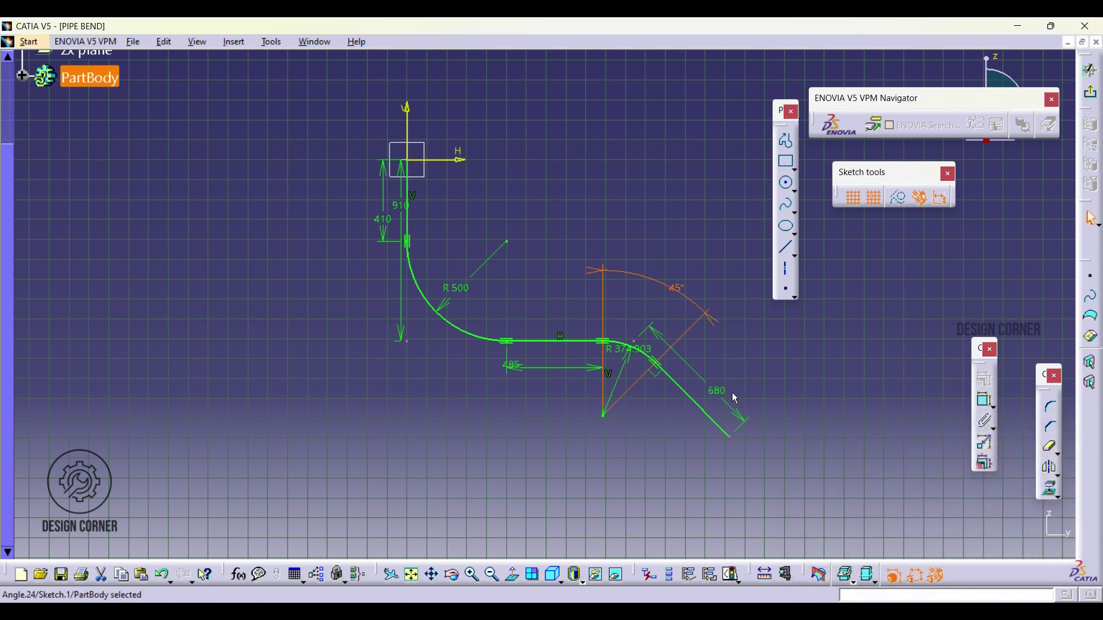
Set the final straight after the bend to 430.
left_click(723, 398)
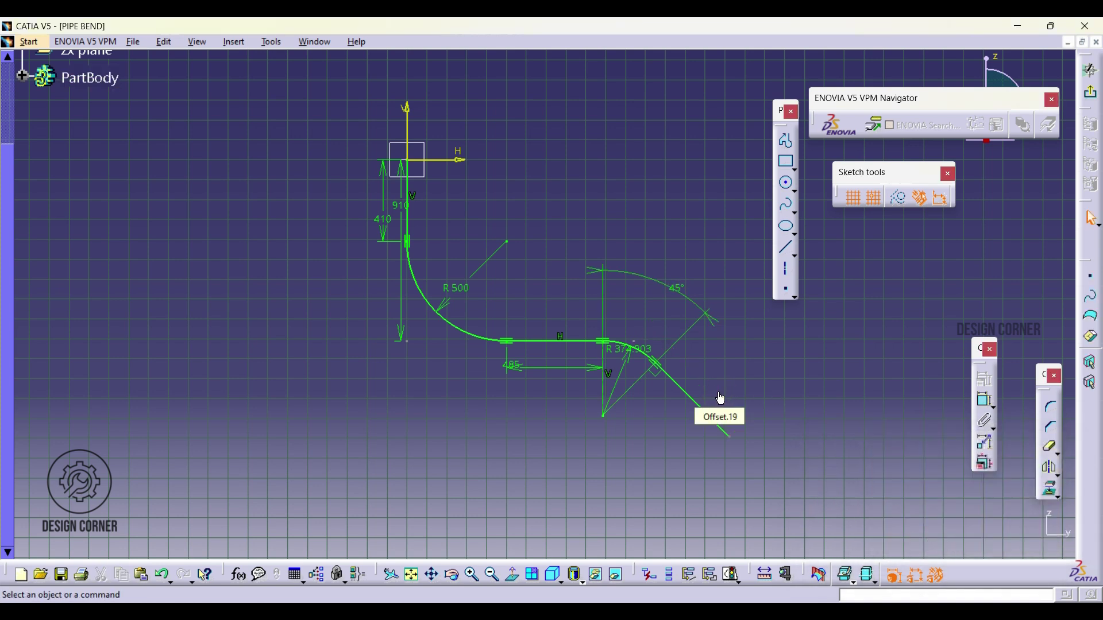
double_click(725, 371)
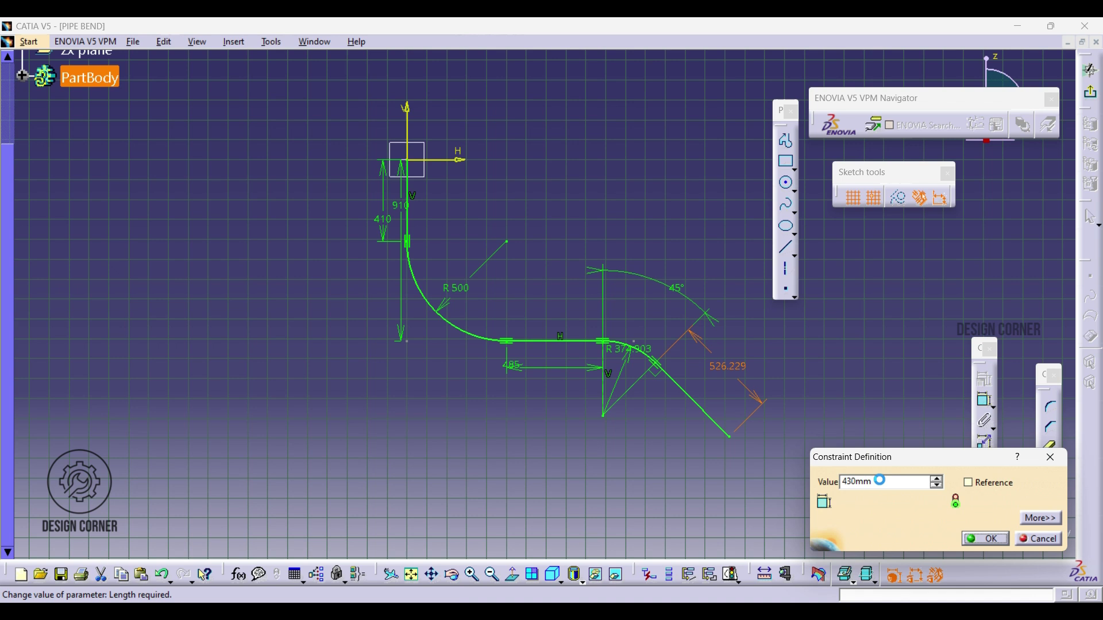
type("430")
key("Return")
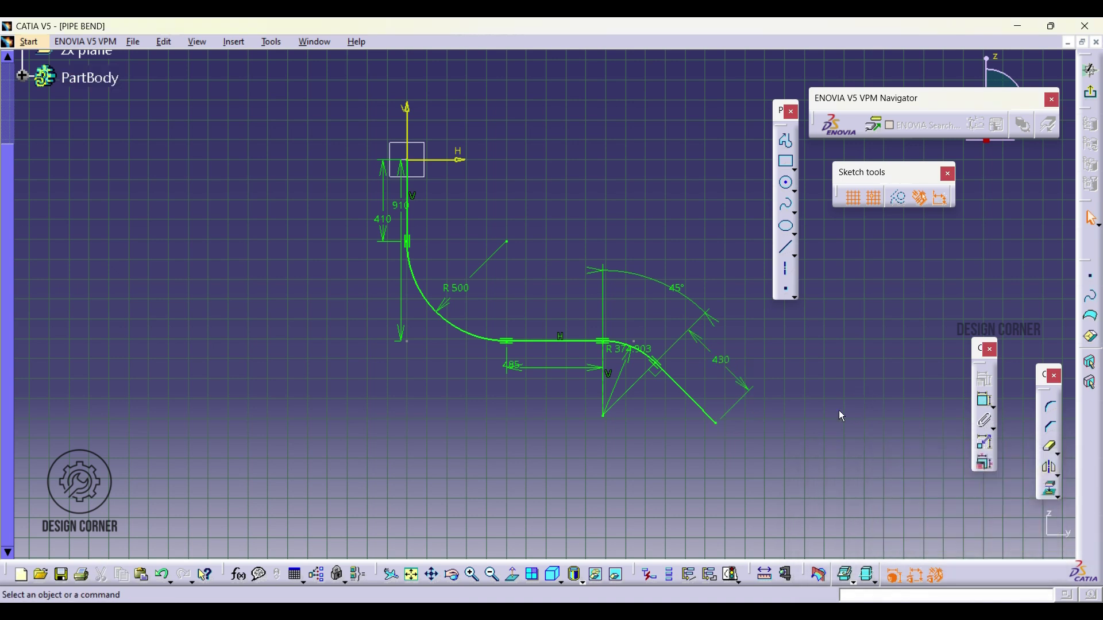
Change the second bend radius to R 500 and move its label clear of the curve.
double_click(628, 357)
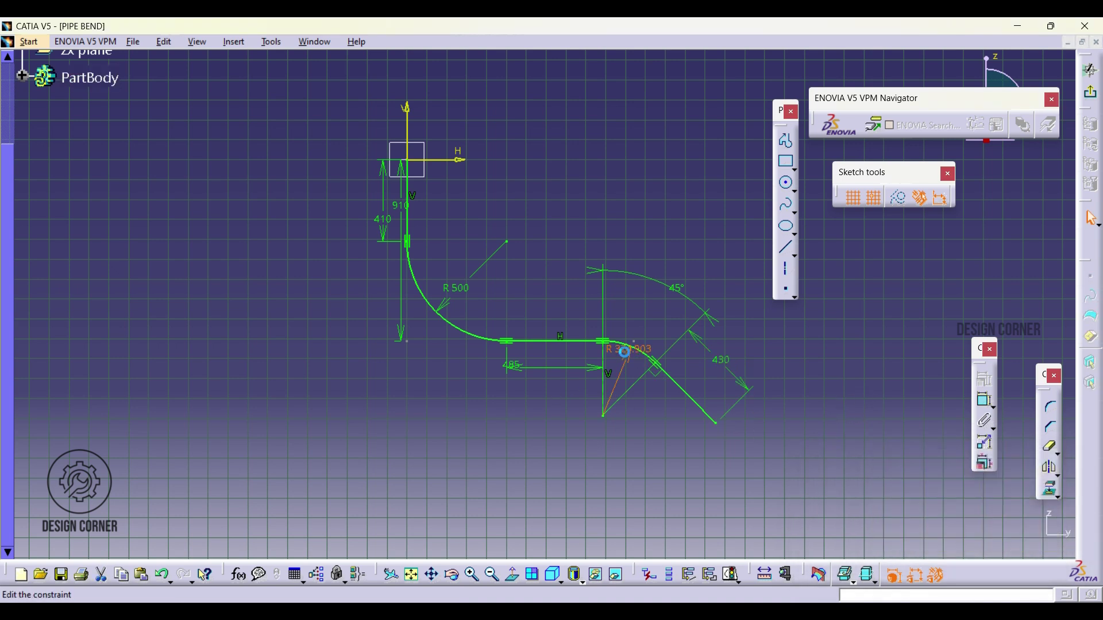
type("500mm")
key("Return")
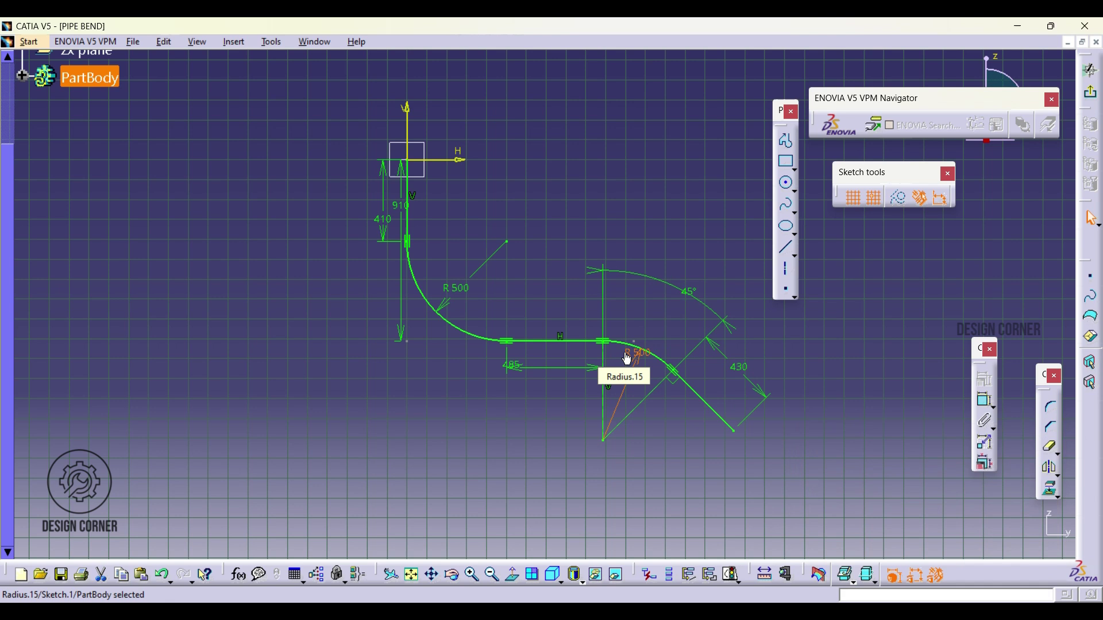
left_click(852, 408)
left_click_drag(652, 361, 628, 406)
left_click(814, 370)
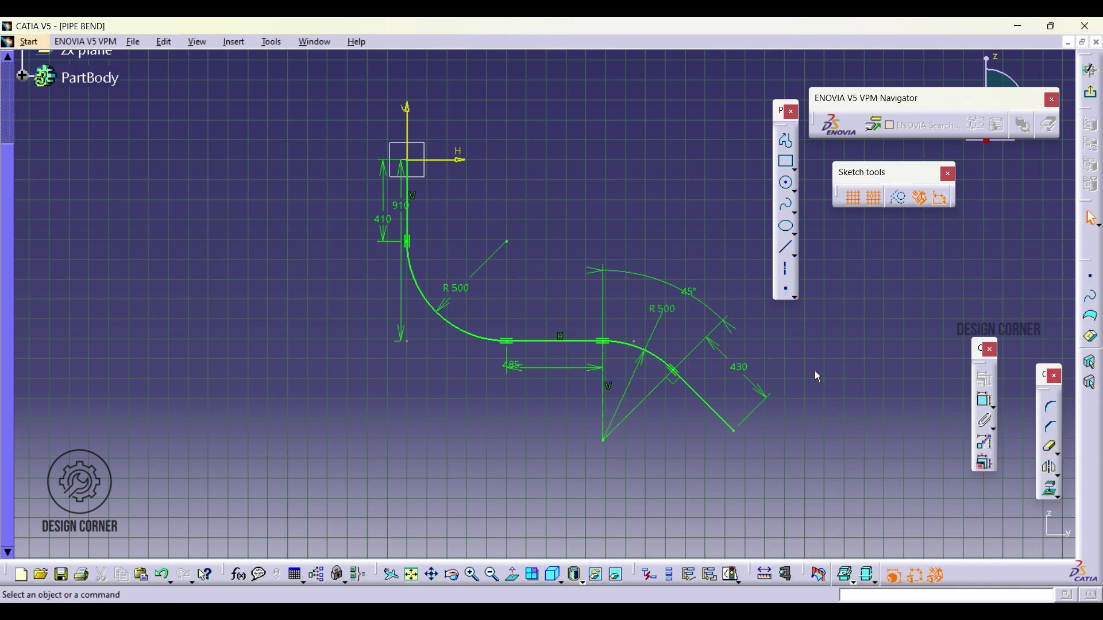
Exit the path sketch and start a new sketch on the xy plane, fitted to view.
left_click(807, 432)
left_click(1091, 70)
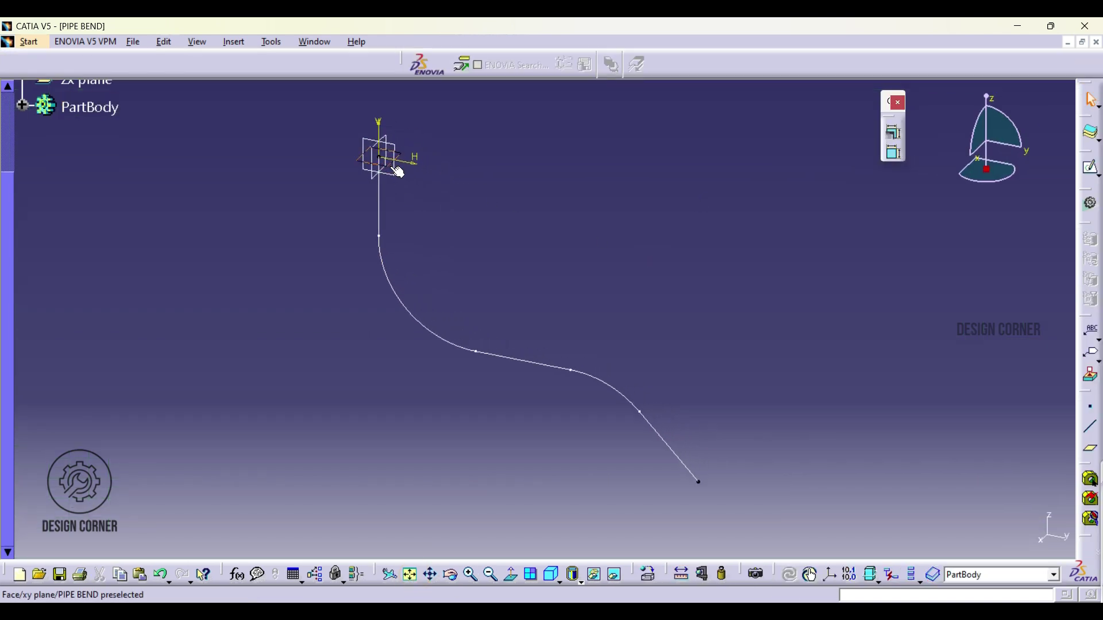
left_click(398, 171)
left_click(1090, 169)
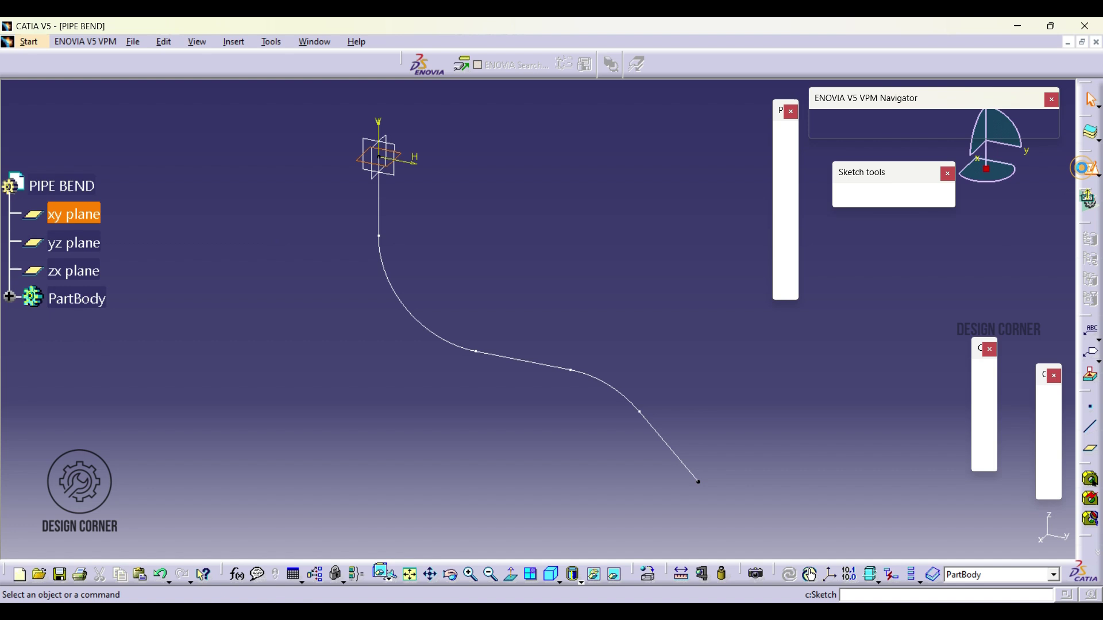
left_click(413, 574)
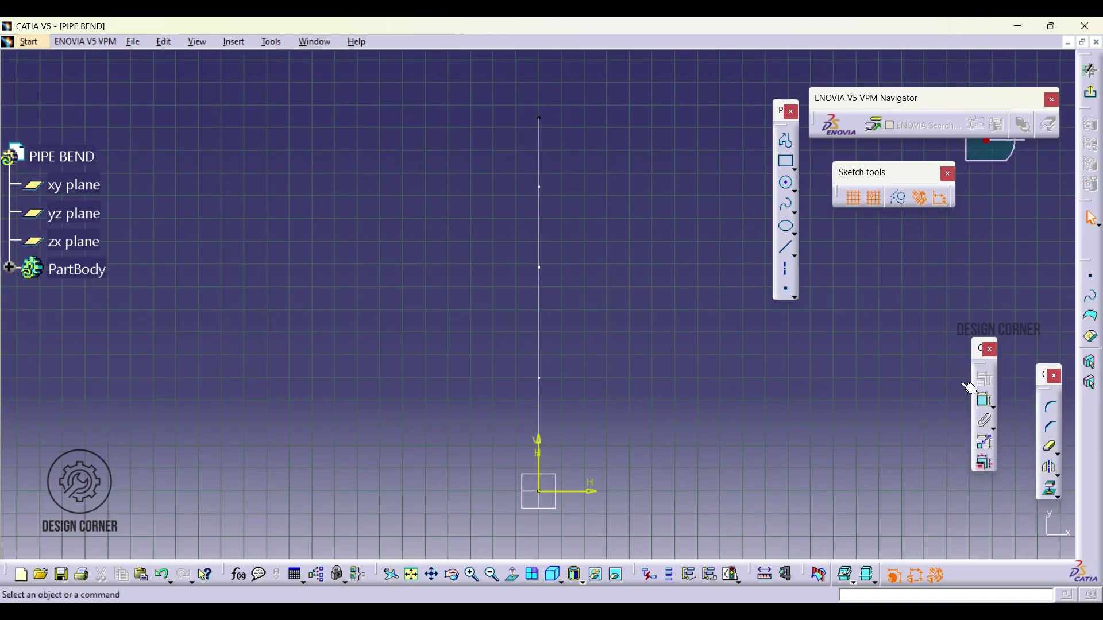
Draw two concentric circles centred on the sketch origin, the second inside the first.
left_click(786, 186)
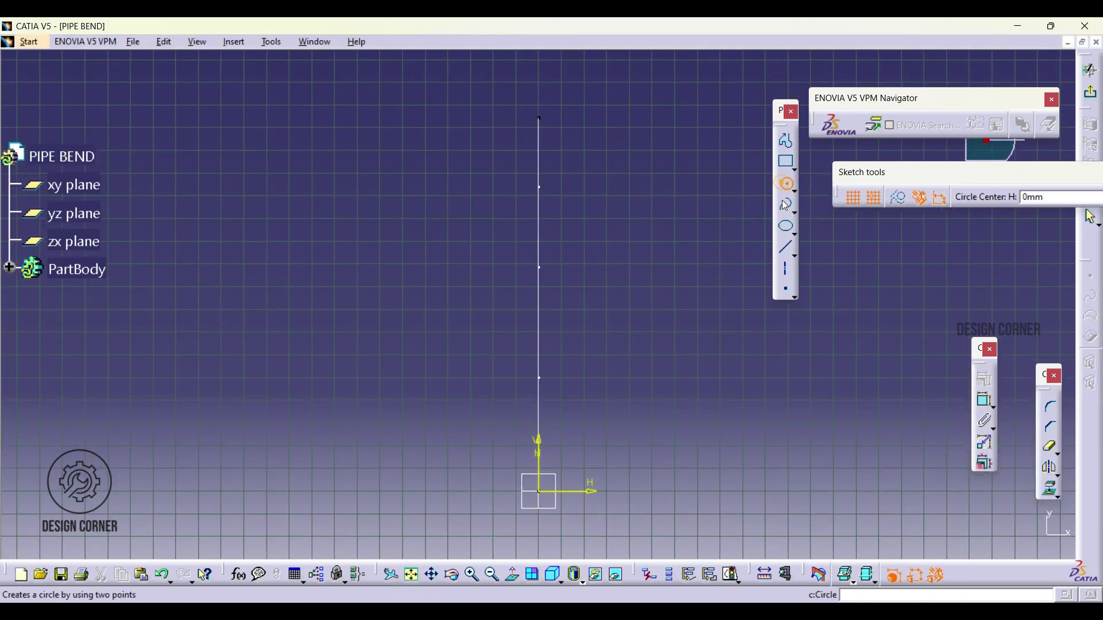
left_click(540, 492)
left_click(628, 470)
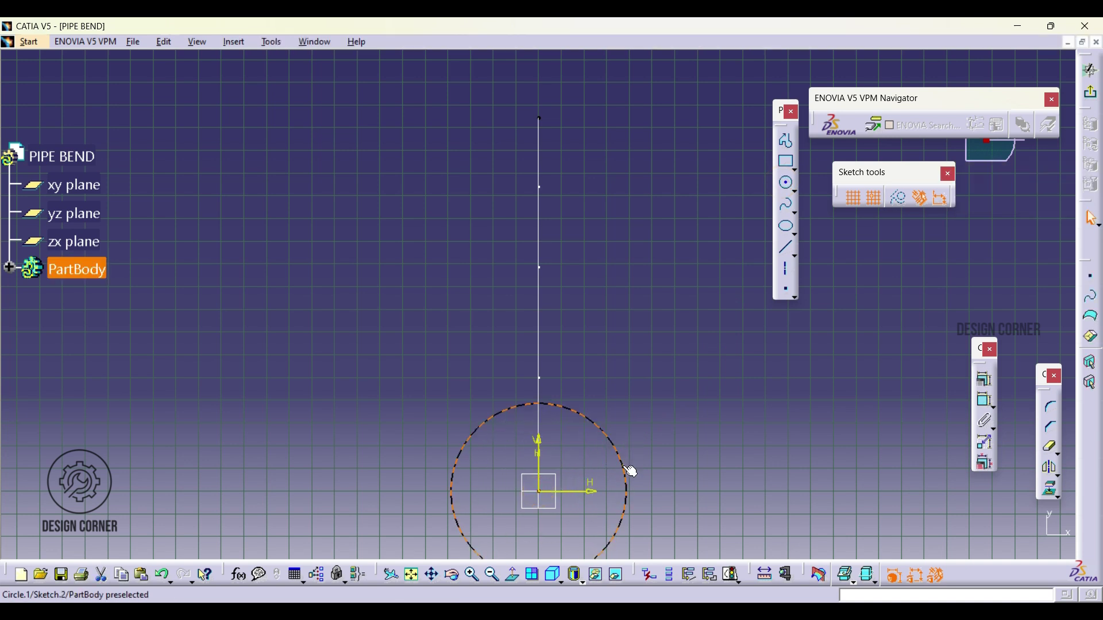
left_click(789, 184)
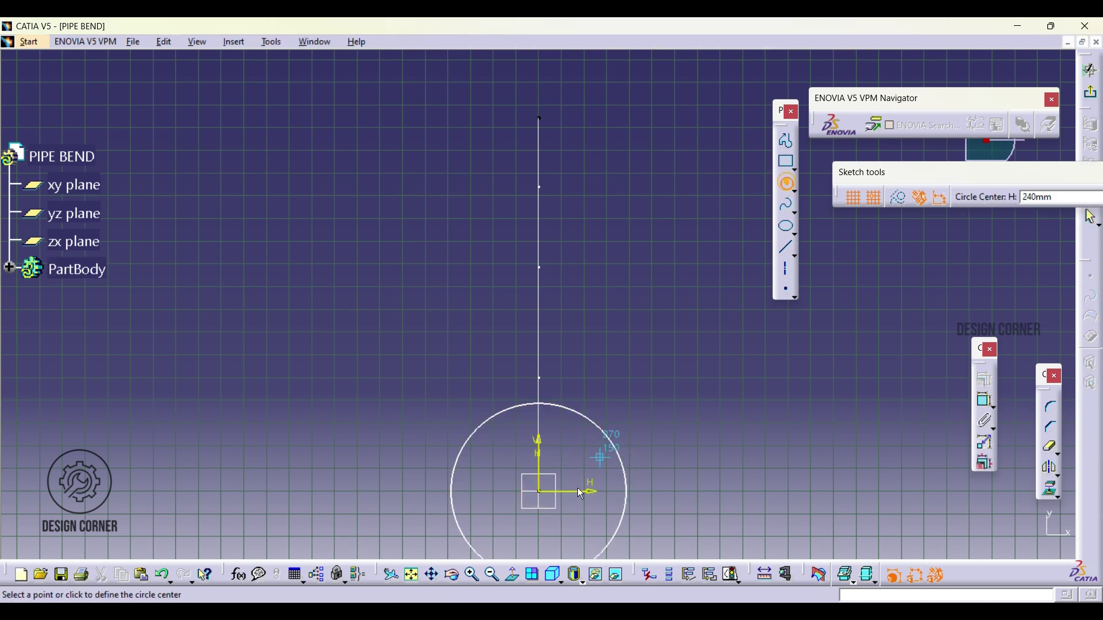
left_click(541, 493)
left_click(592, 446)
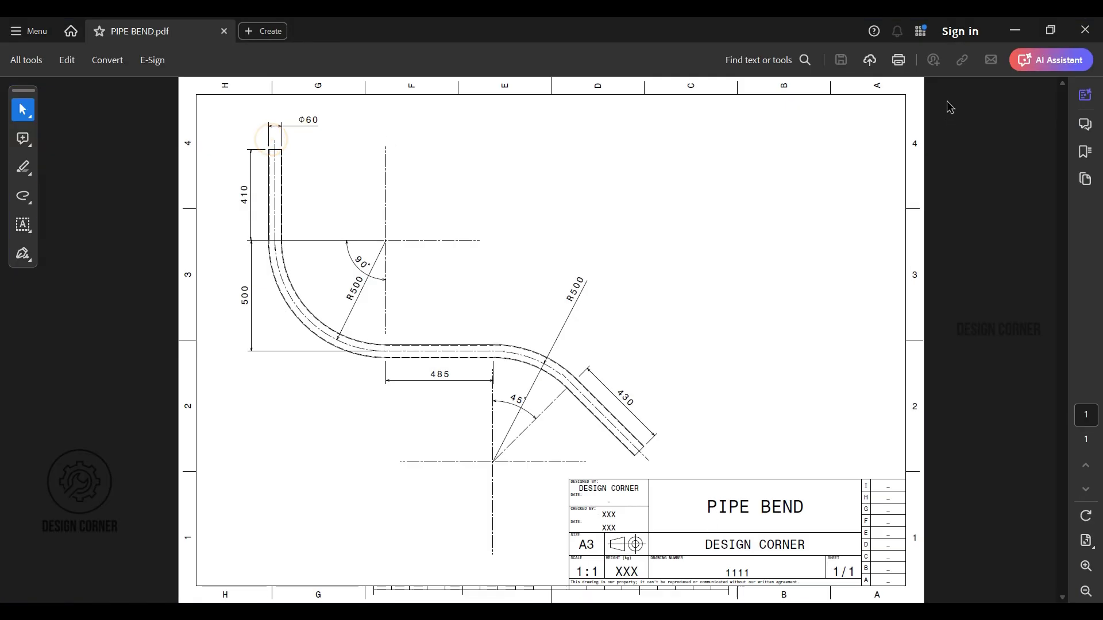
Add diameter constraints to both circles, setting them to 60 and 55.
left_click(1016, 30)
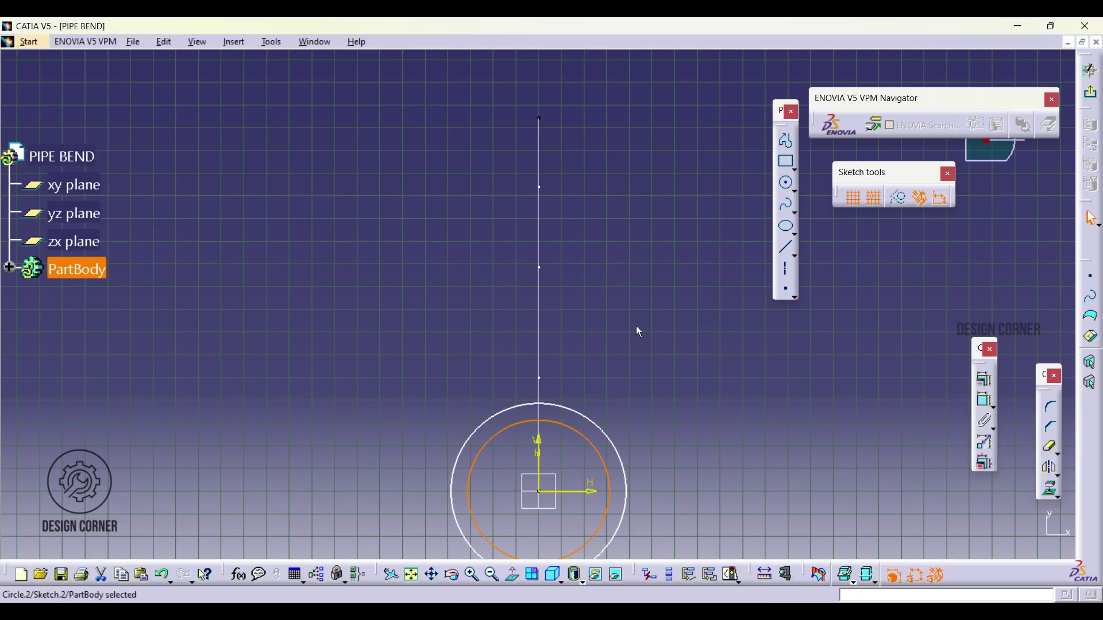
left_click(986, 400)
left_click(591, 444)
double_click(659, 417)
key("Escape")
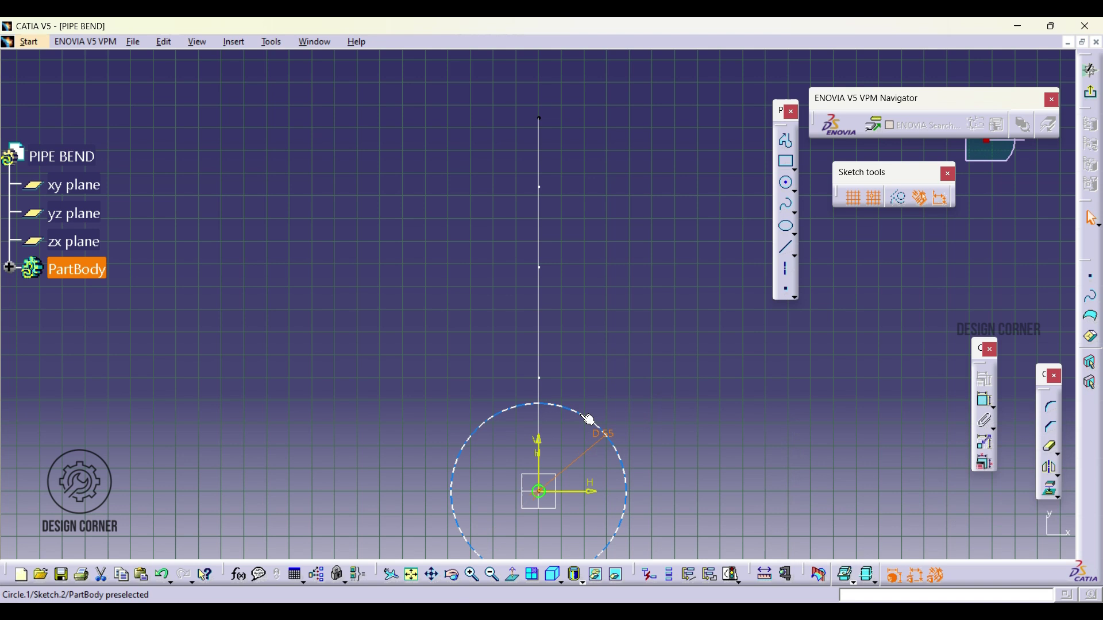
left_click(591, 424)
double_click(620, 373)
type("60")
key("Return")
Fit and zoom on the circles, then exit the profile sketch to the 3D part.
left_click(411, 575)
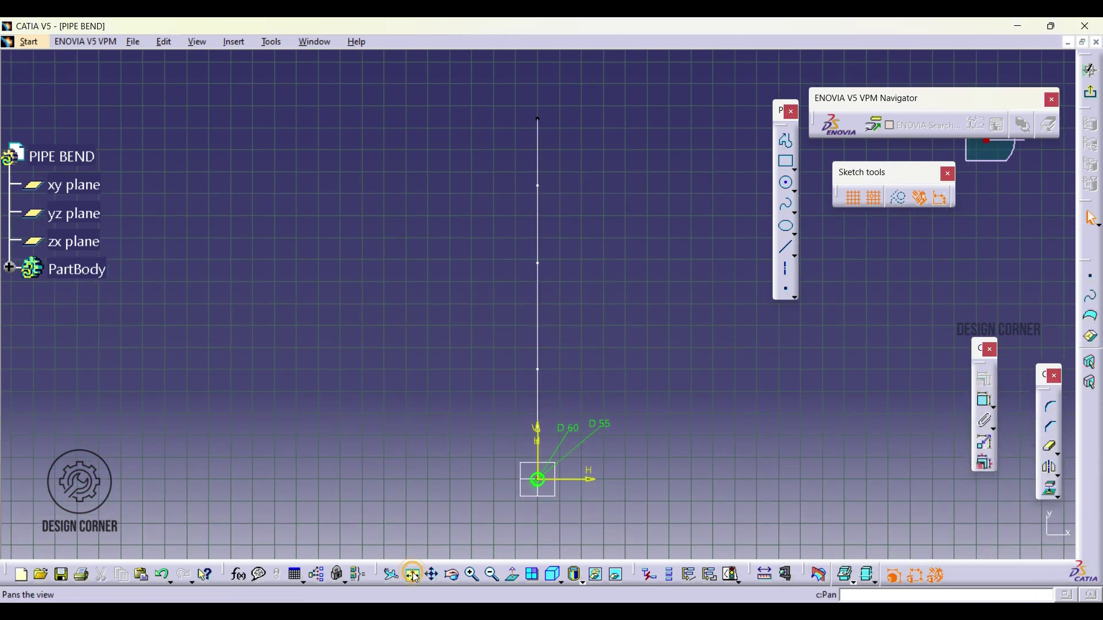
left_click(474, 581)
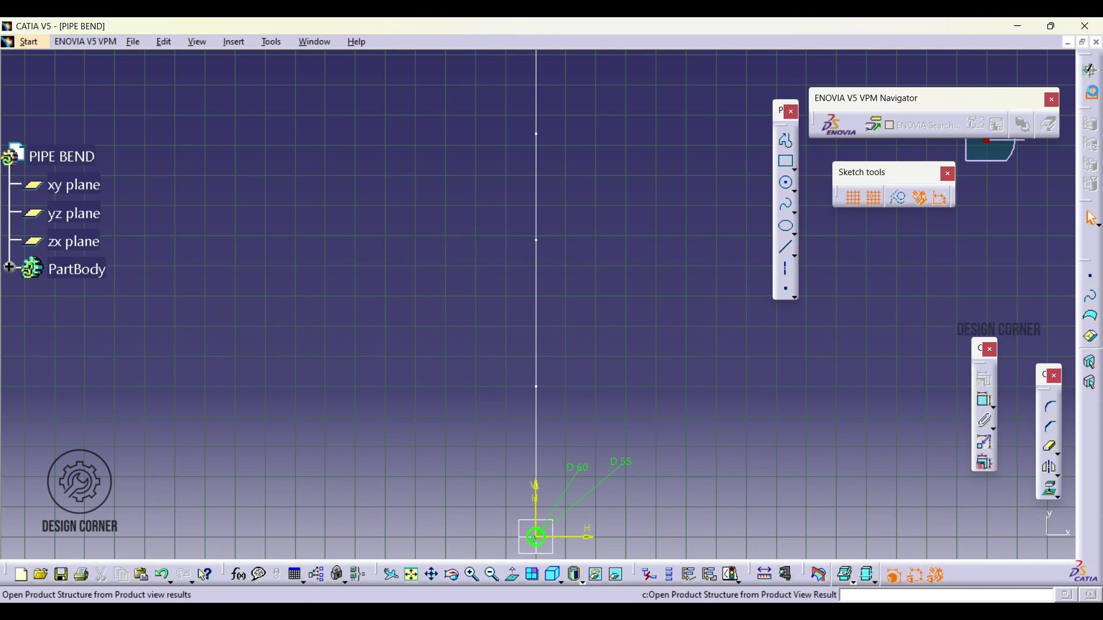
left_click(1091, 70)
left_click(596, 290)
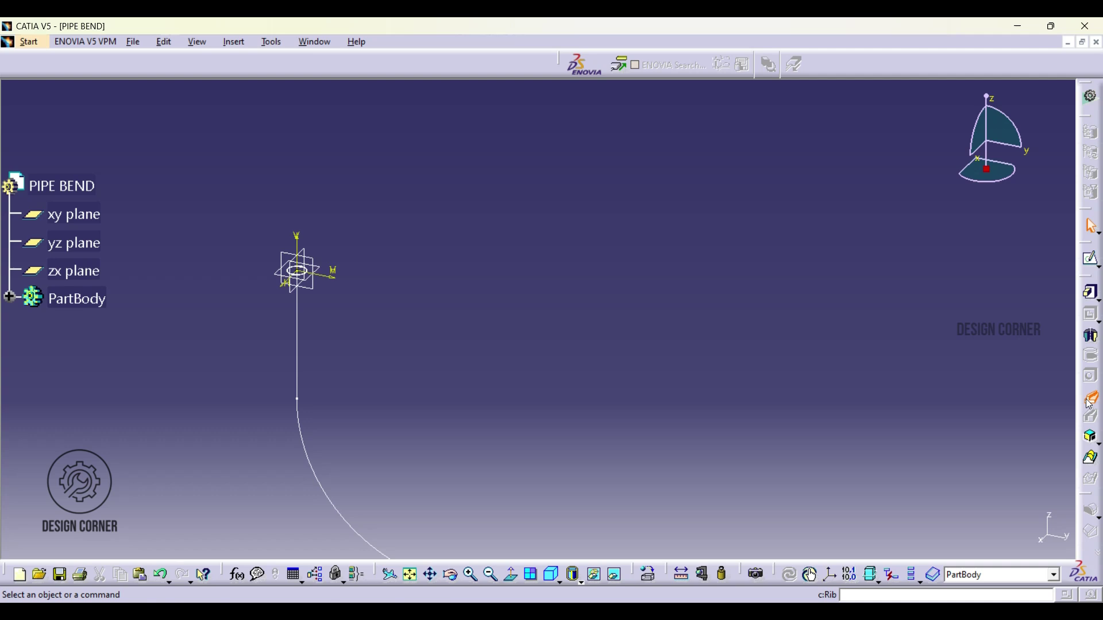
Create a Rib with Sketch.2 as profile and Sketch.1 as center curve, previewing before confirming.
left_click(1087, 399)
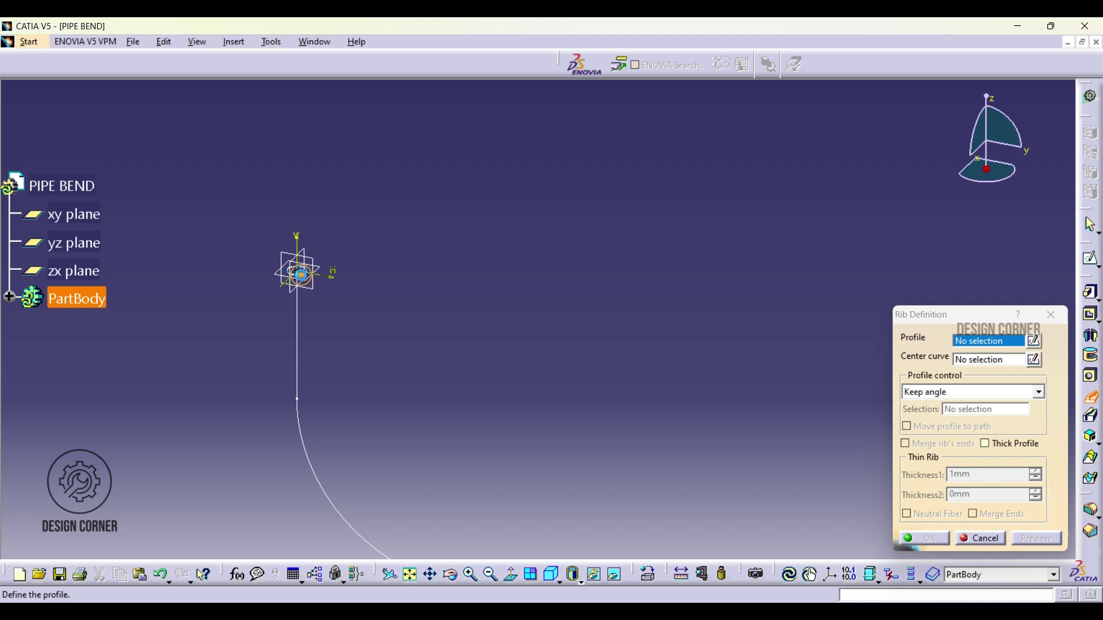
left_click(298, 275)
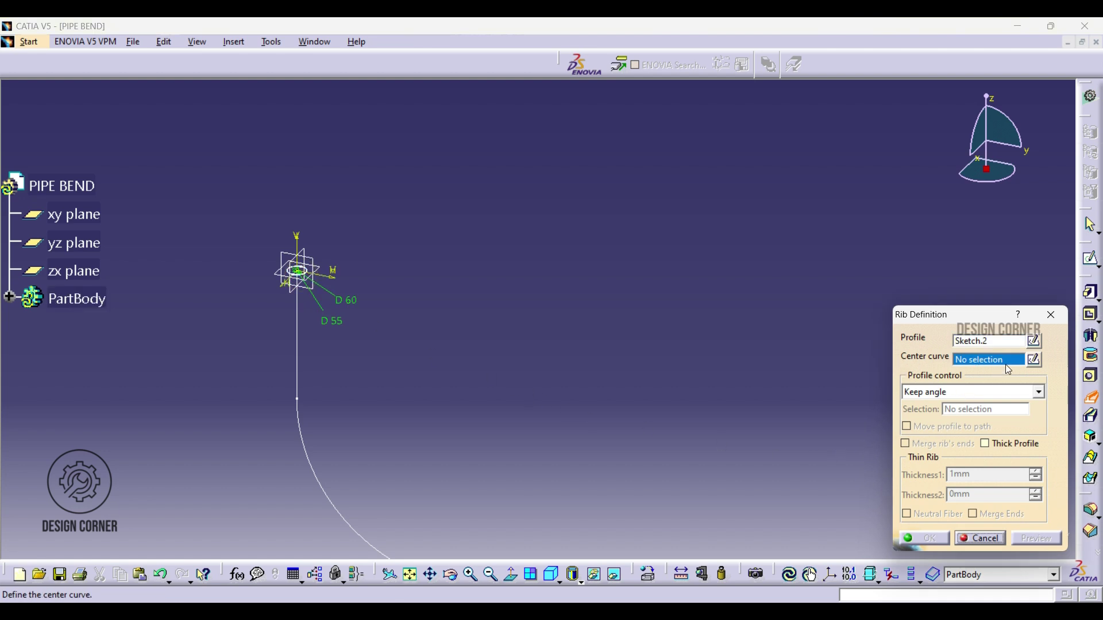
left_click(297, 334)
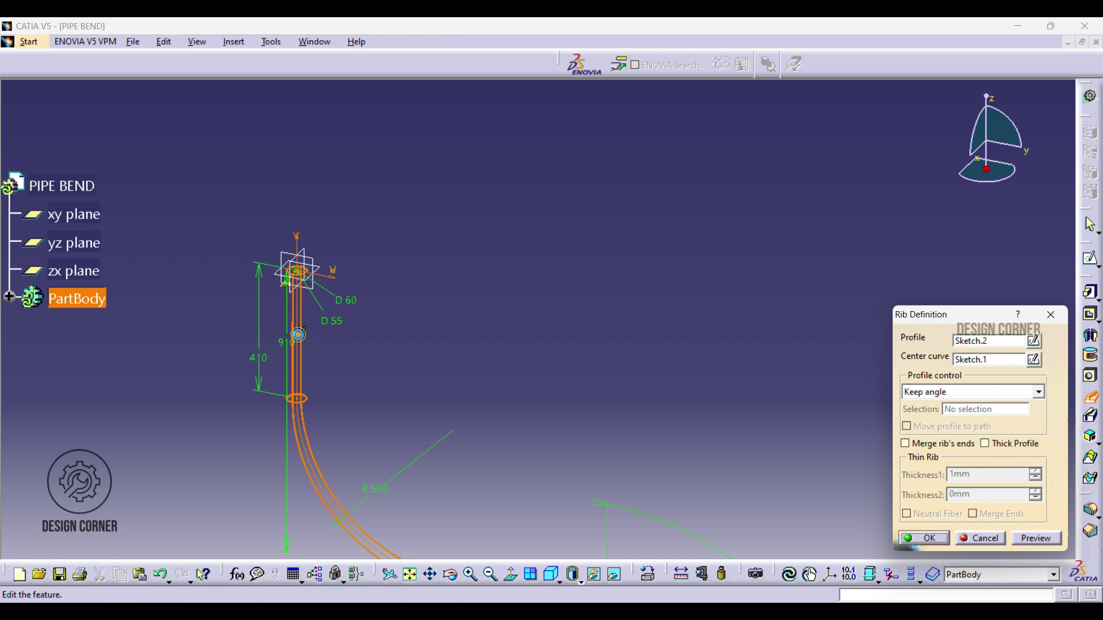
left_click(1036, 540)
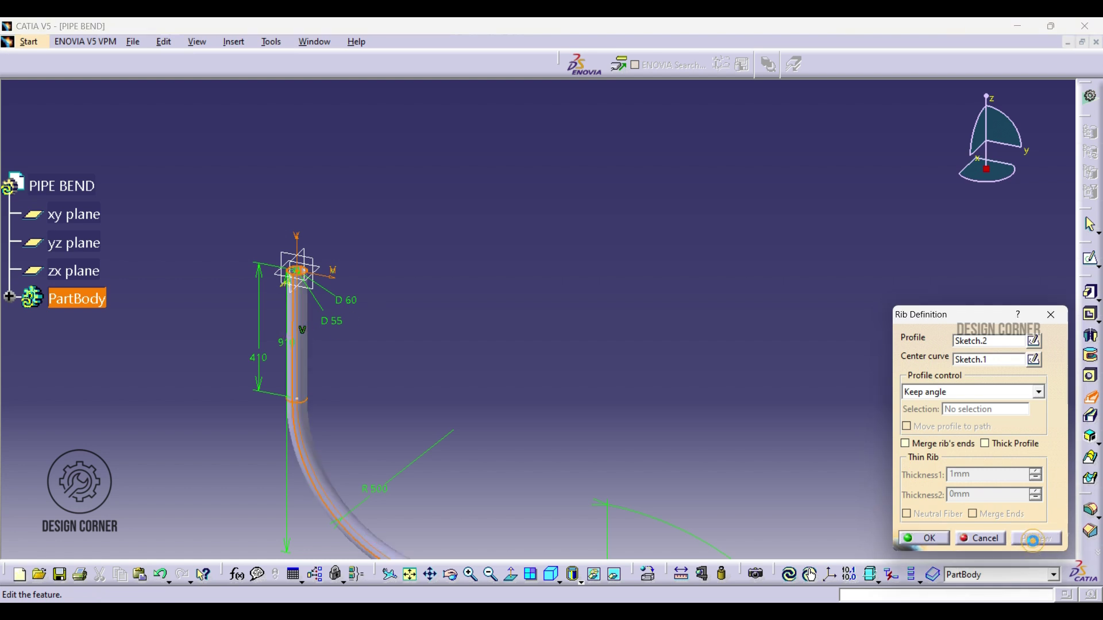
left_click(411, 576)
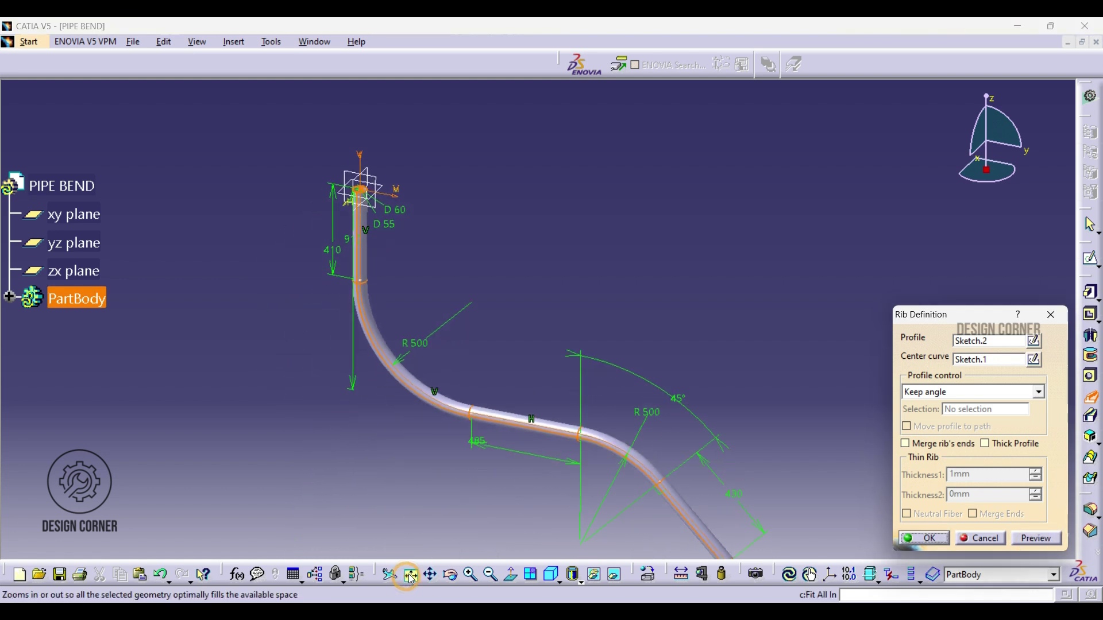
left_click(935, 538)
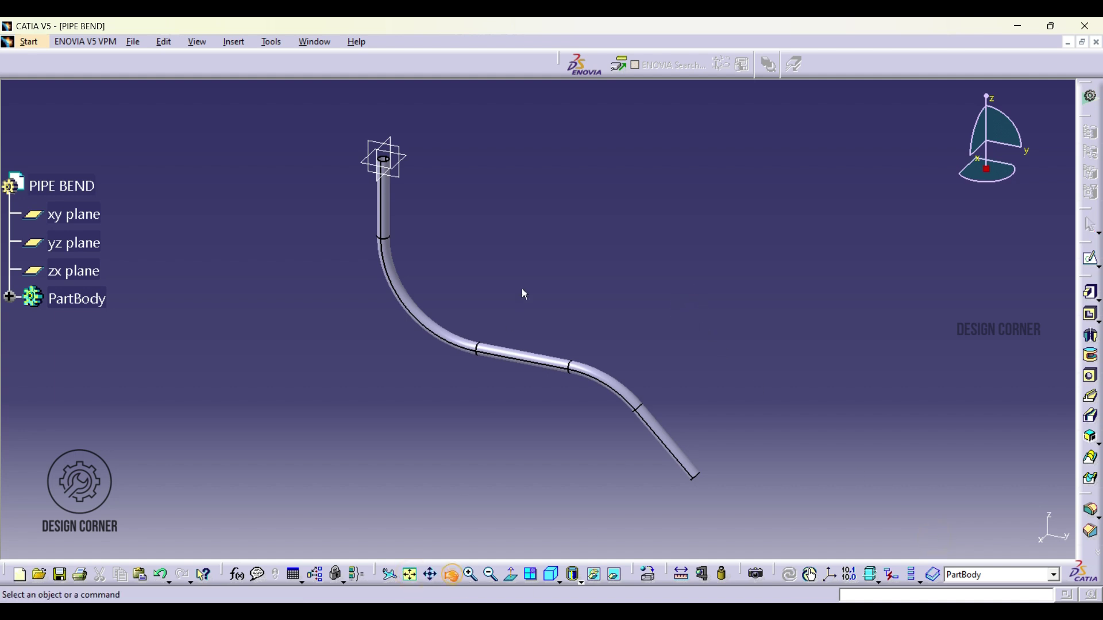
Orbit the pipe, choose a standard orthographic view, and switch to the four-pane Multi-View display.
middle_click_drag(525, 294, 714, 145)
left_click(559, 583)
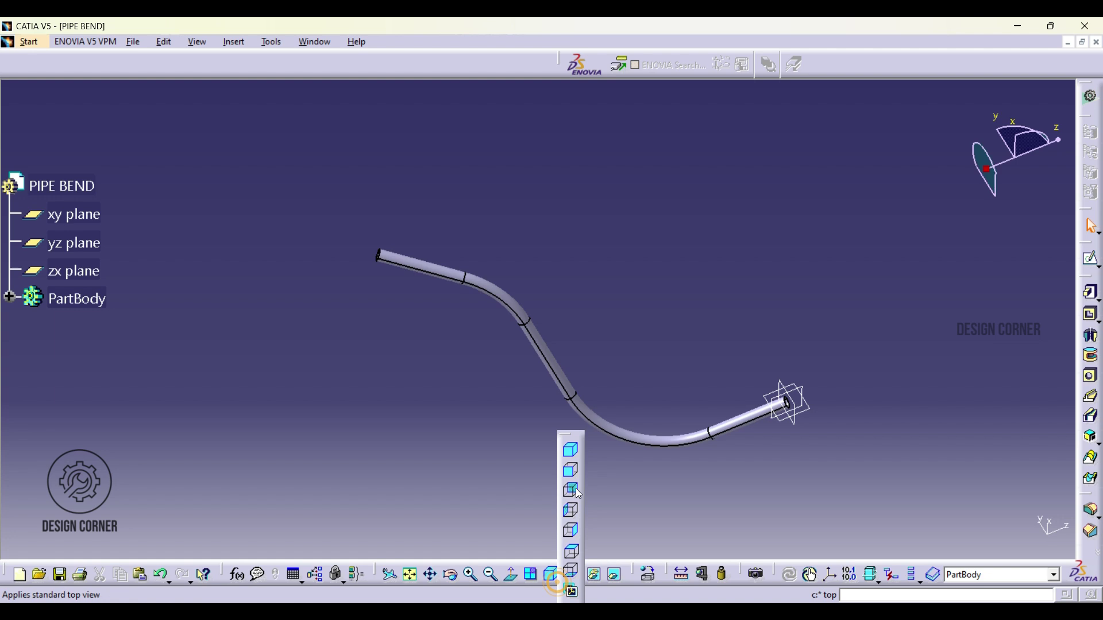
left_click(574, 453)
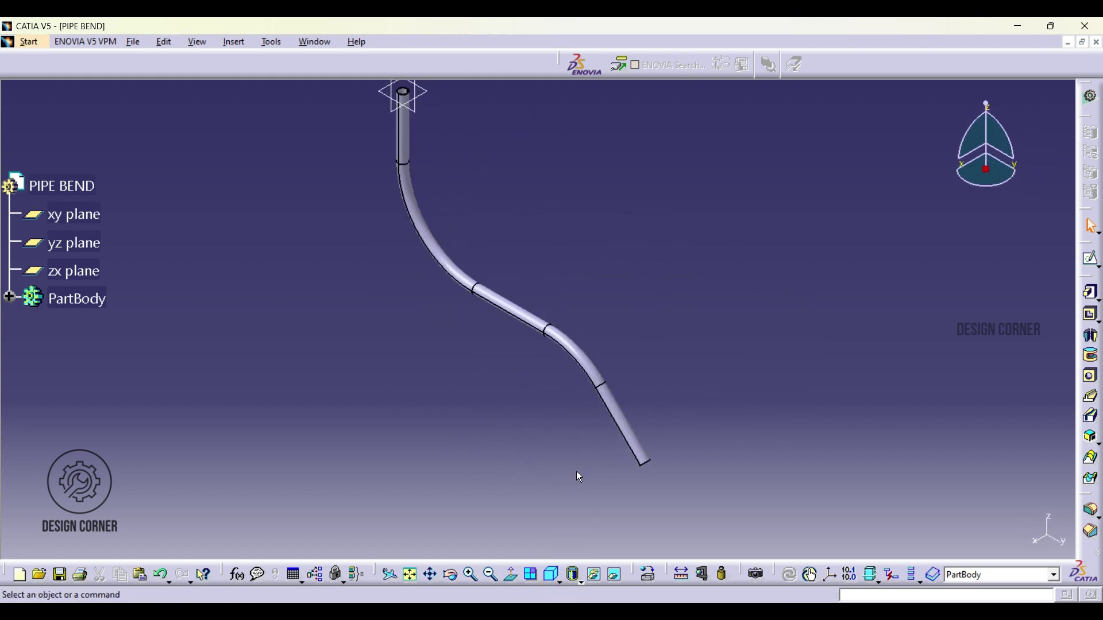
left_click(530, 576)
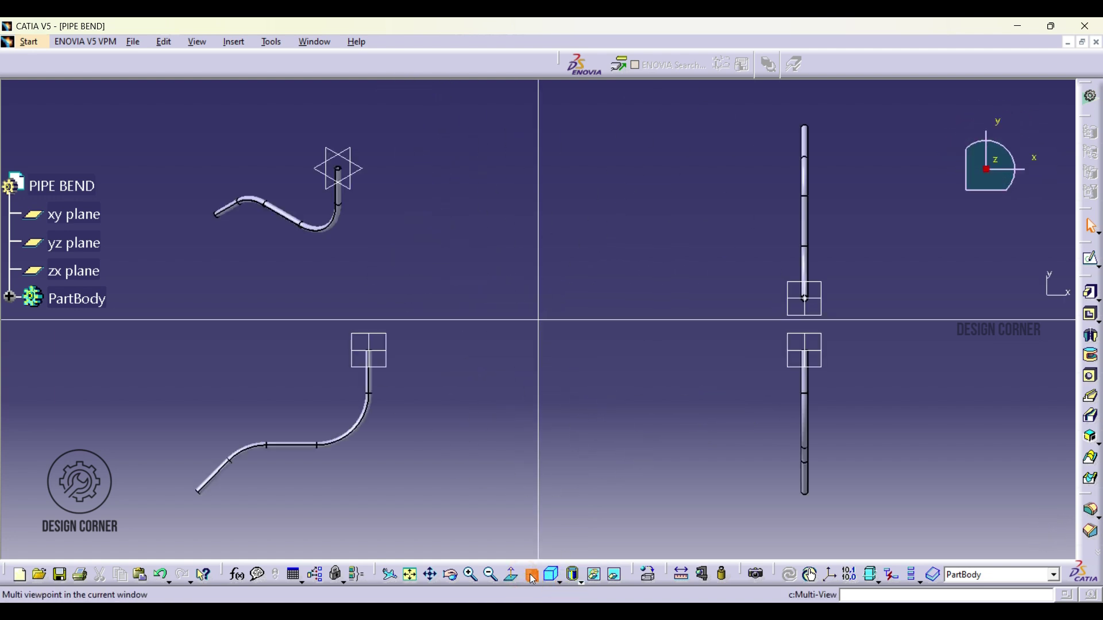